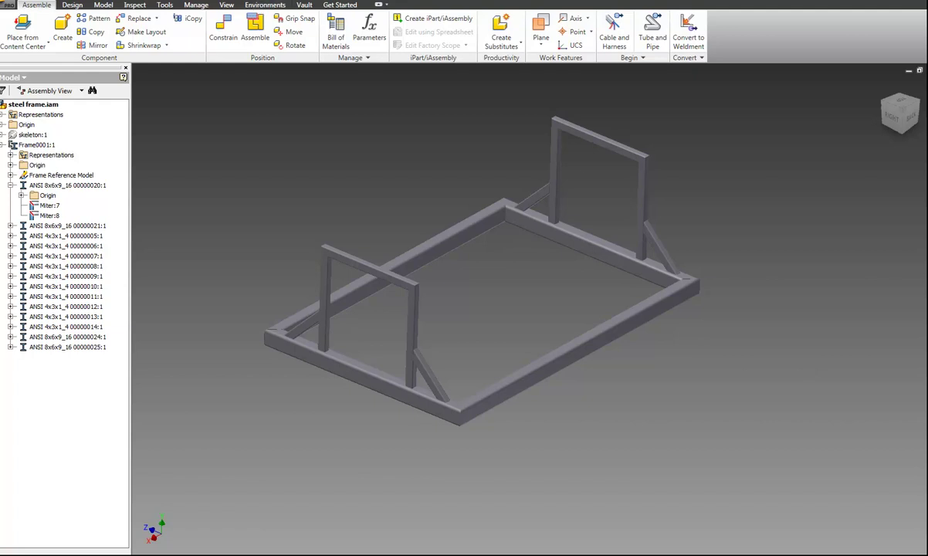
# - Enter the Frame Analysis environment, then review and cancel its Beam Model settings
pyautogui.click(265, 5)
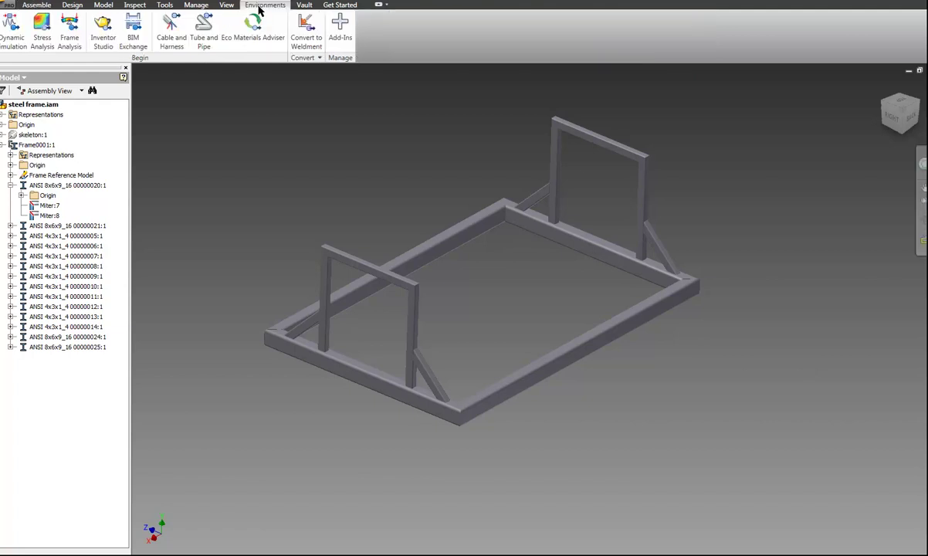
pyautogui.click(69, 40)
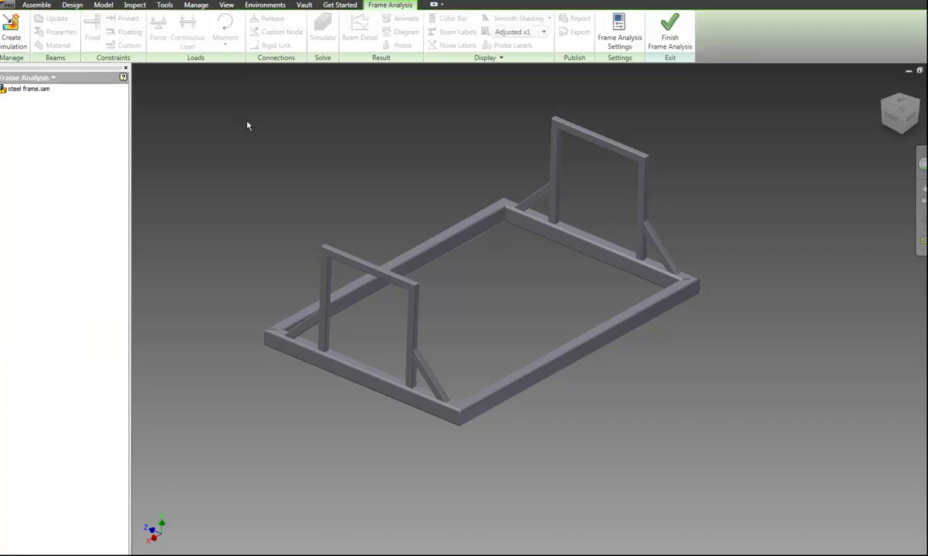
pyautogui.click(617, 37)
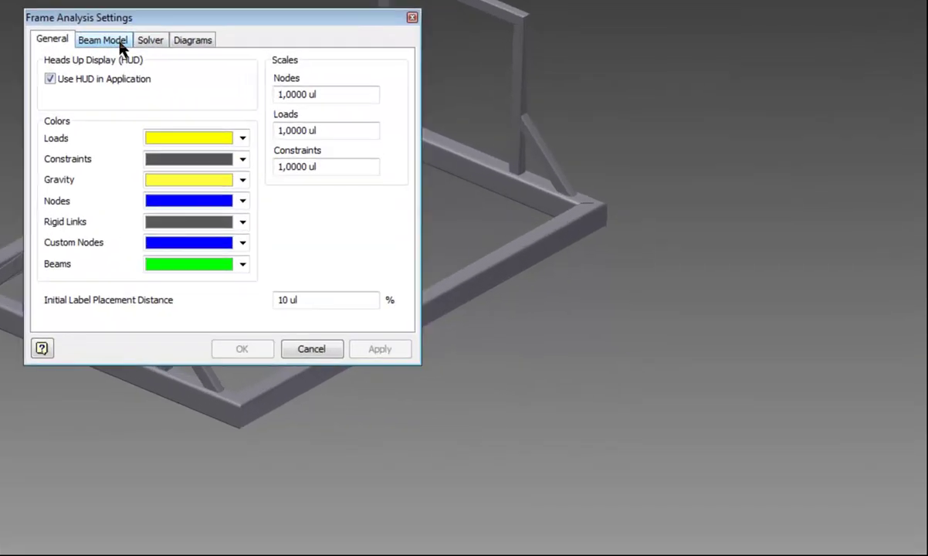
pyautogui.click(367, 166)
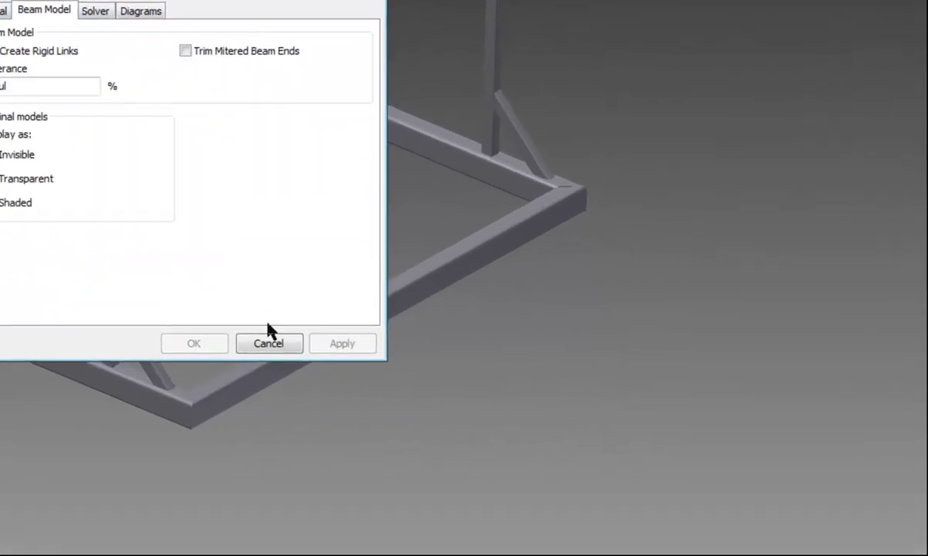
pyautogui.click(257, 346)
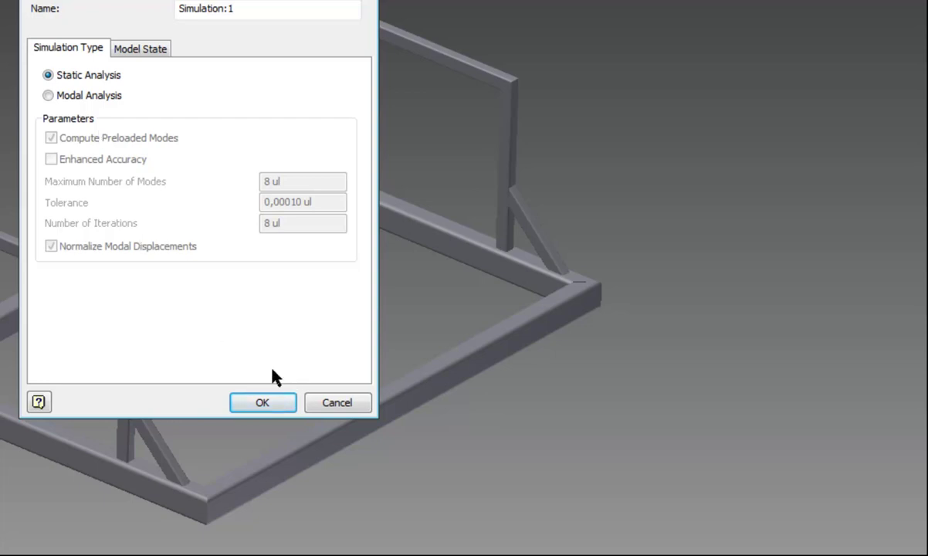
# - Create the static Simulation:1 and zoom in on a mitered frame corner's separate nodes
pyautogui.click(258, 403)
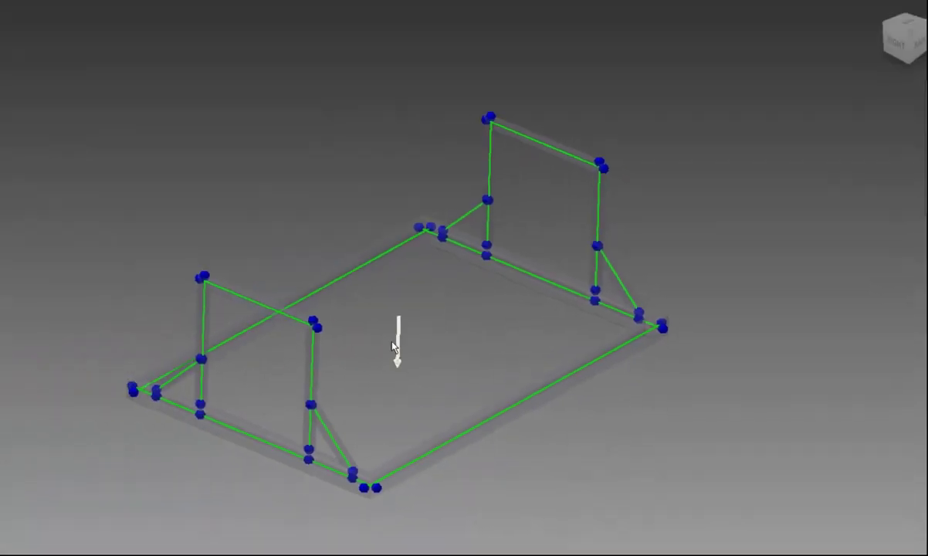
pyautogui.scroll(5, 692, 203)
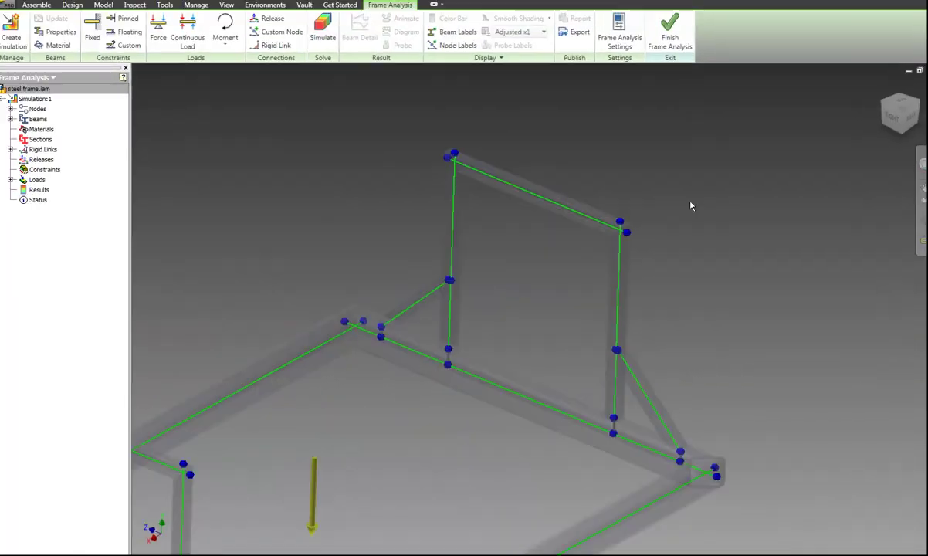
pyautogui.scroll(2, 652, 202)
pyautogui.scroll(2, 622, 247)
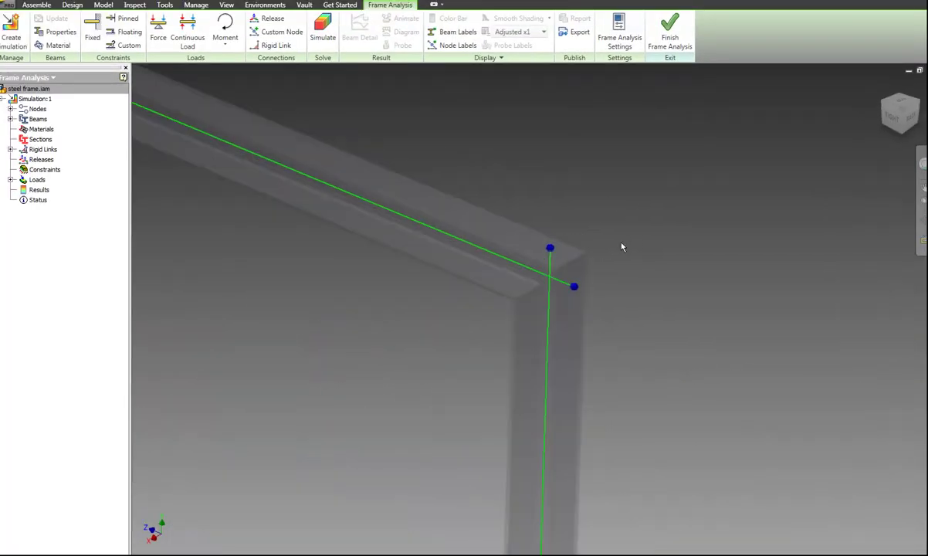
pyautogui.moveTo(586, 234); pyautogui.dragTo(599, 250, button='middle')
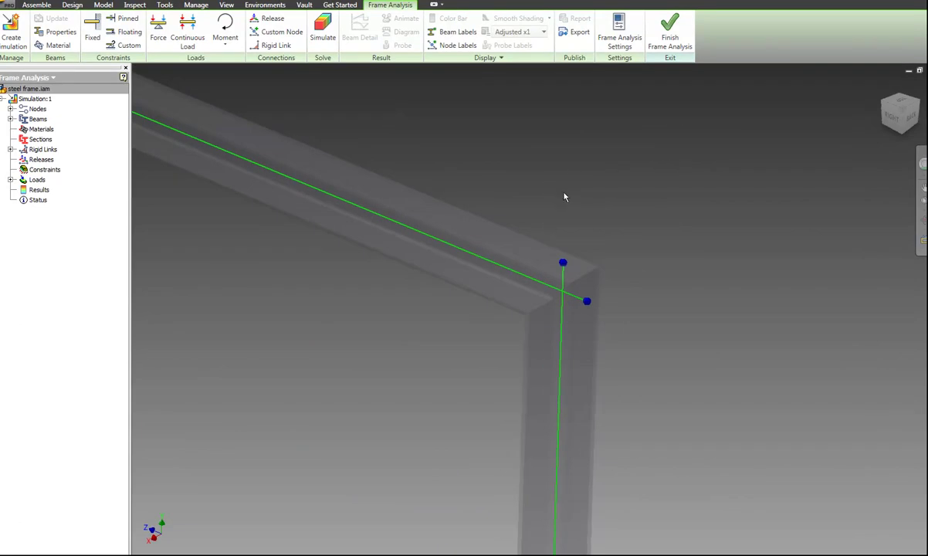
pyautogui.scroll(3, 564, 197)
pyautogui.scroll(-1, 625, 283)
pyautogui.moveTo(614, 403); pyautogui.dragTo(613, 276, button='middle')
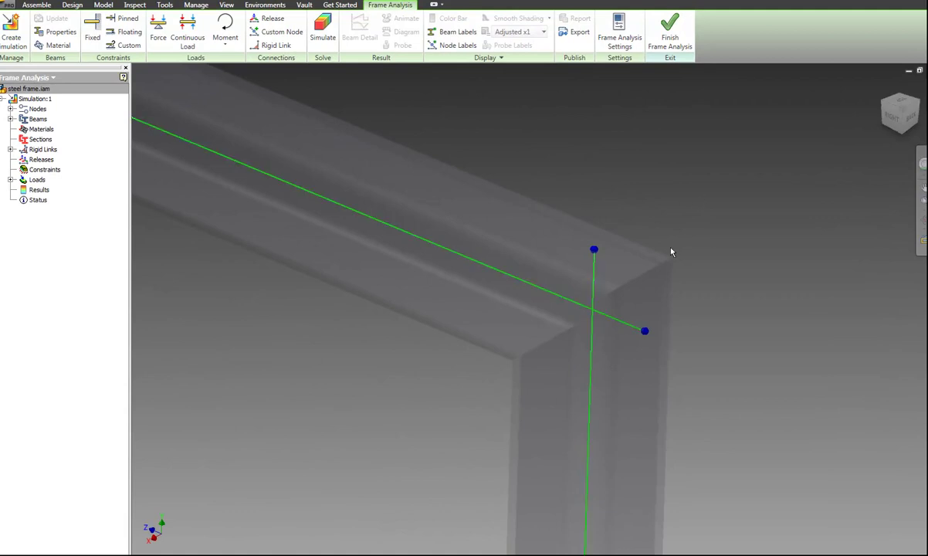
# - Enable Trim Mitered Beam Ends in the Beam Model settings and update the beam model
pyautogui.click(609, 45)
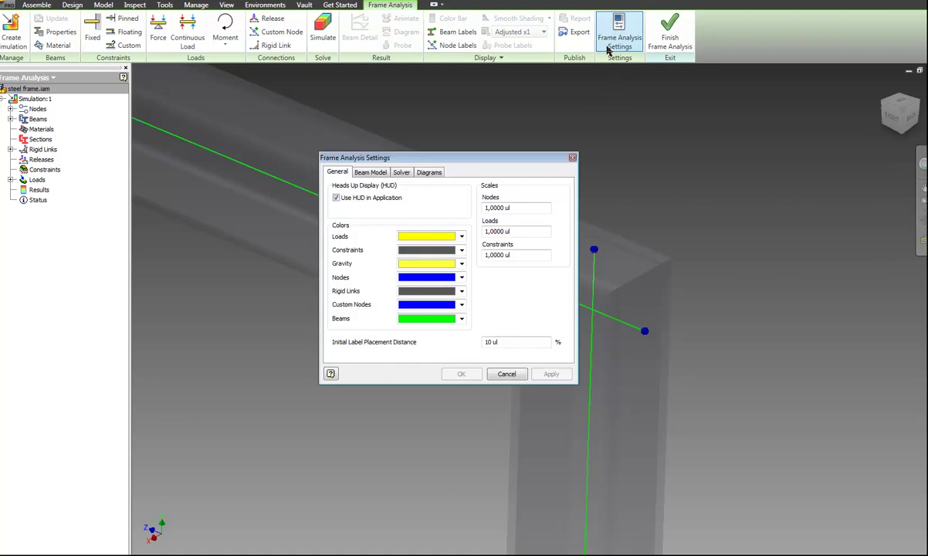
pyautogui.click(362, 171)
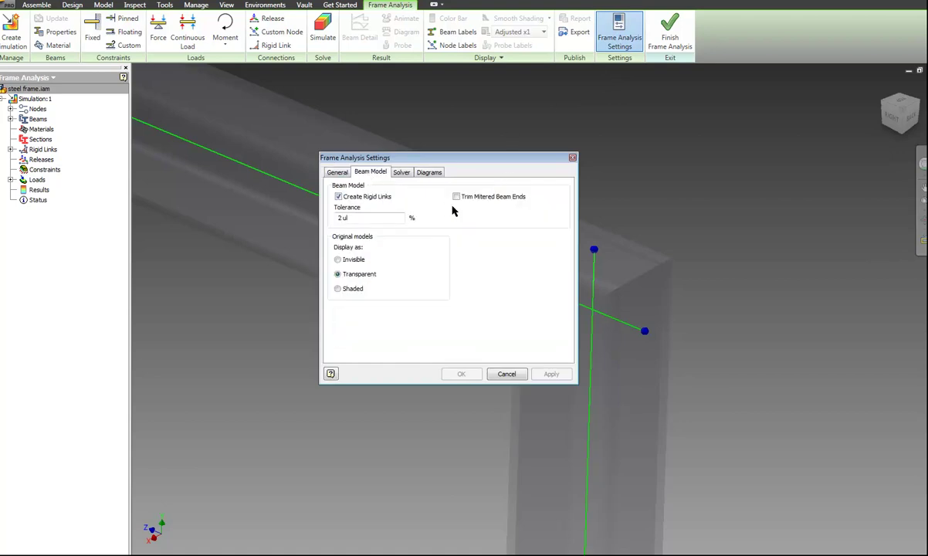
pyautogui.click(456, 196)
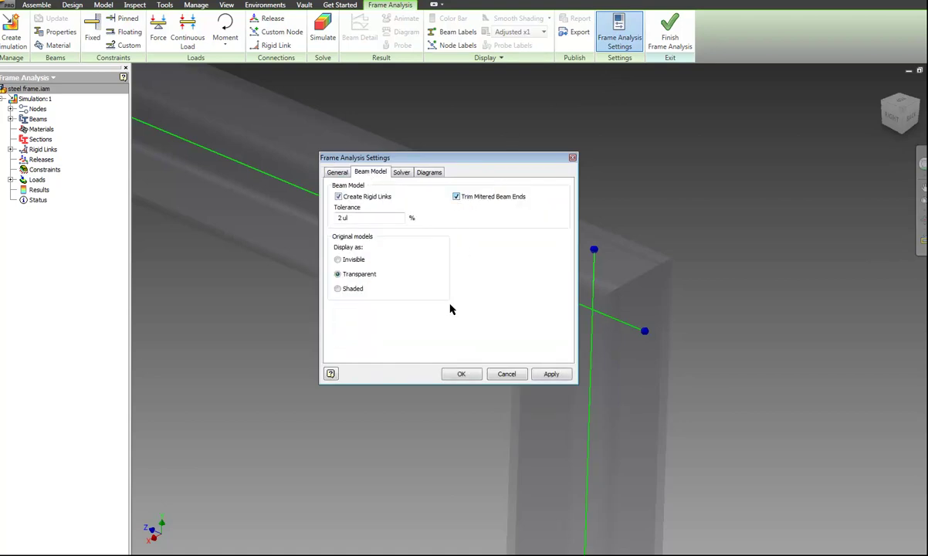
pyautogui.click(461, 373)
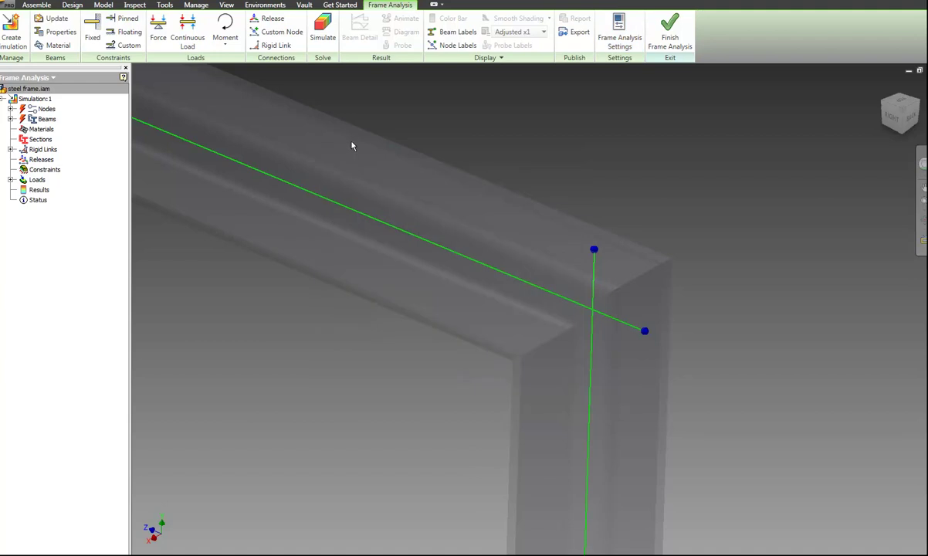
pyautogui.click(52, 17)
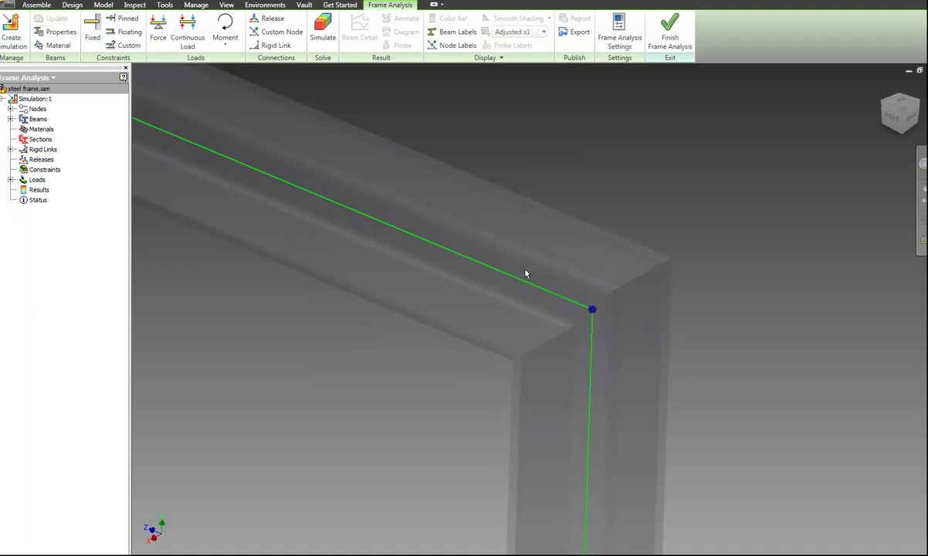
# - Zoom and pan along the lower frame beam to check the merged corner nodes
pyautogui.scroll(-2, 583, 282)
pyautogui.scroll(-2, 583, 283)
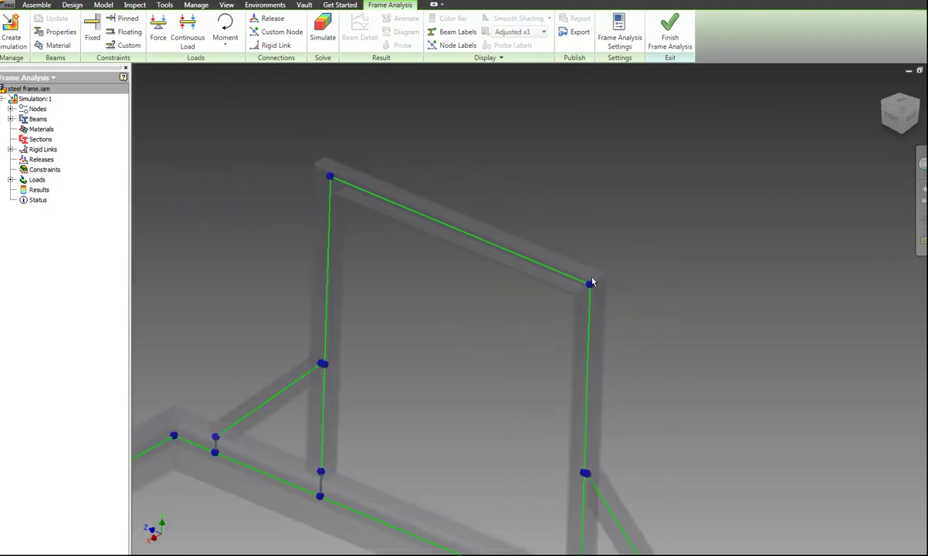
pyautogui.scroll(3, 509, 340)
pyautogui.scroll(2, 572, 319)
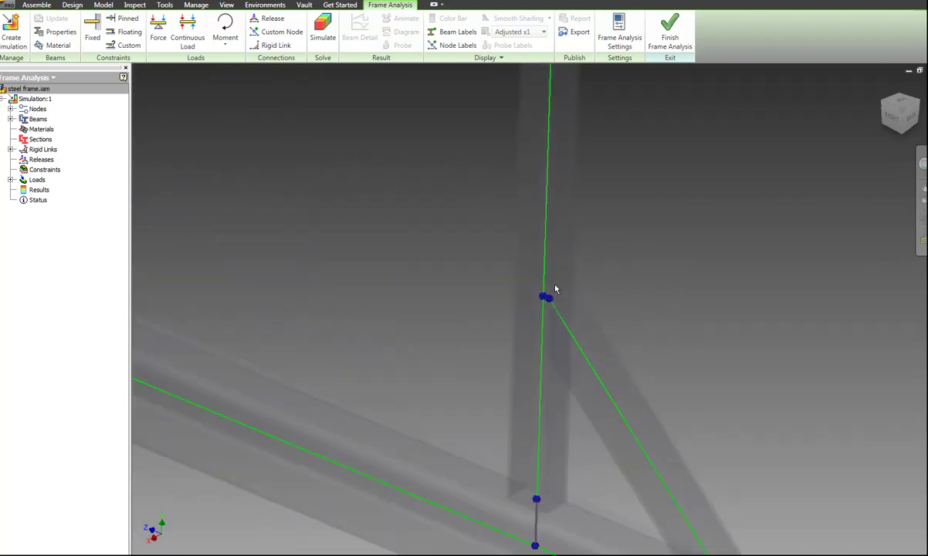
pyautogui.moveTo(540, 347); pyautogui.dragTo(381, 103, button='middle')
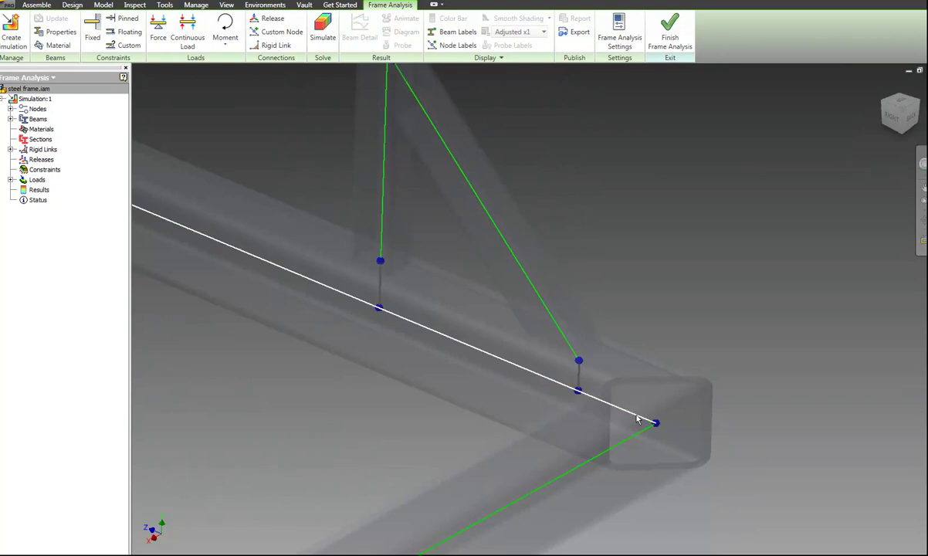
pyautogui.scroll(-1, 663, 420)
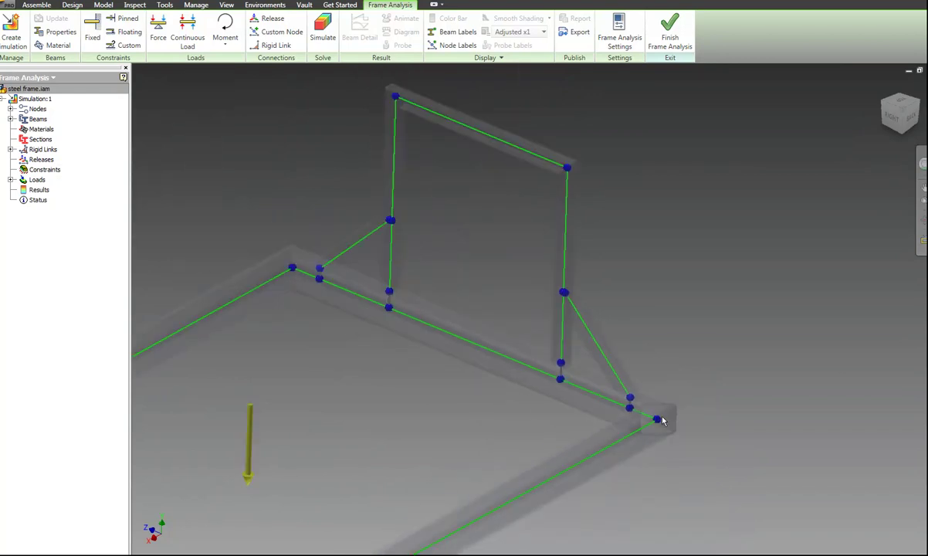
pyautogui.scroll(1, 662, 420)
pyautogui.scroll(-1, 594, 411)
pyautogui.scroll(-1, 541, 436)
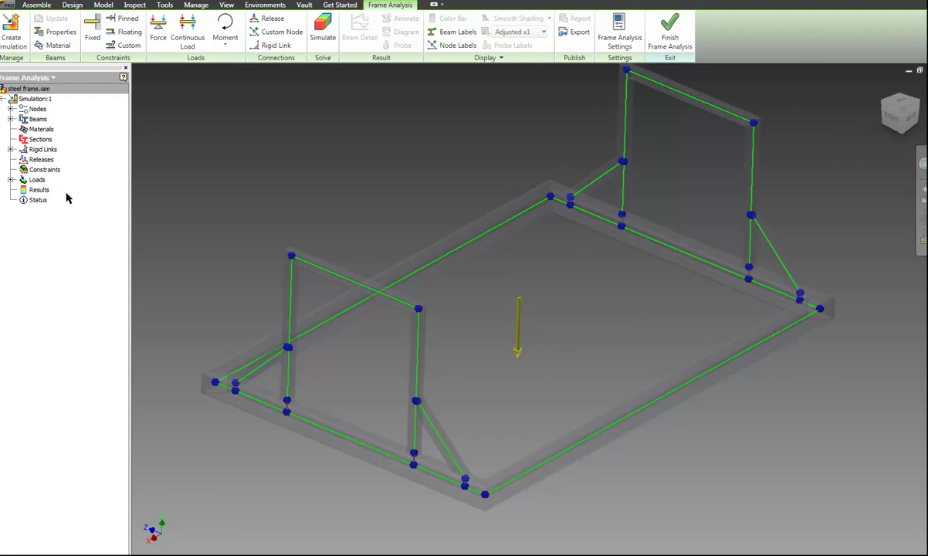
# - Inspect the Gravity load under Loads: Y direction, 9810 mm/s^2, left unchanged
pyautogui.click(11, 179)
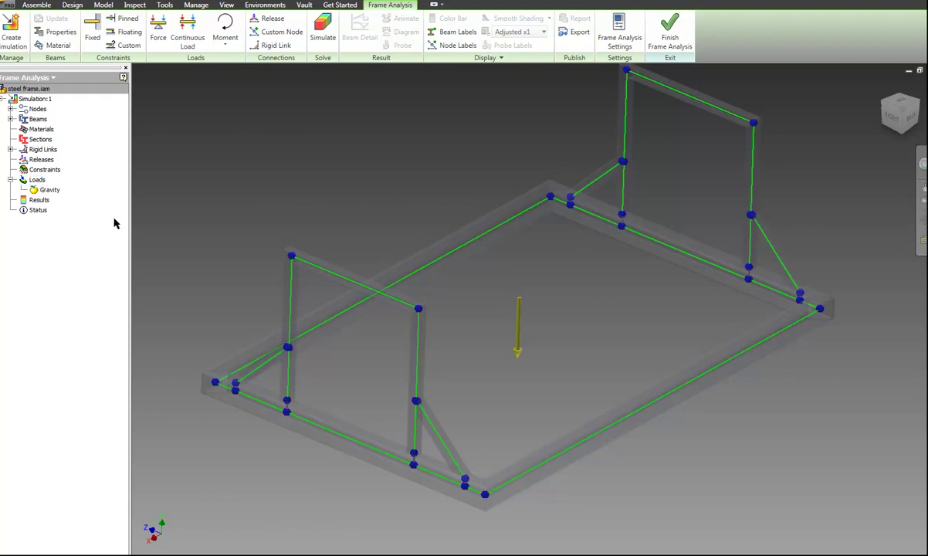
pyautogui.click(44, 191)
pyautogui.doubleClick(67, 189)
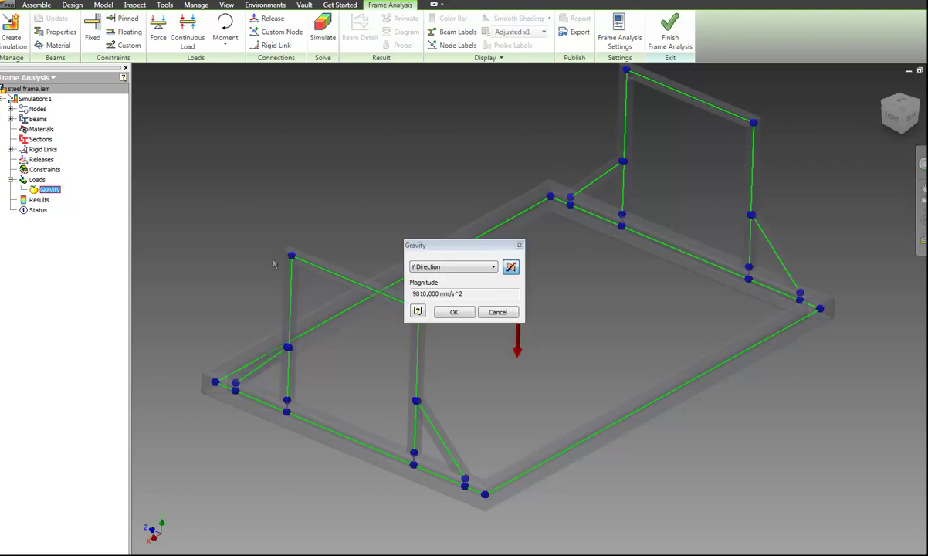
pyautogui.click(491, 312)
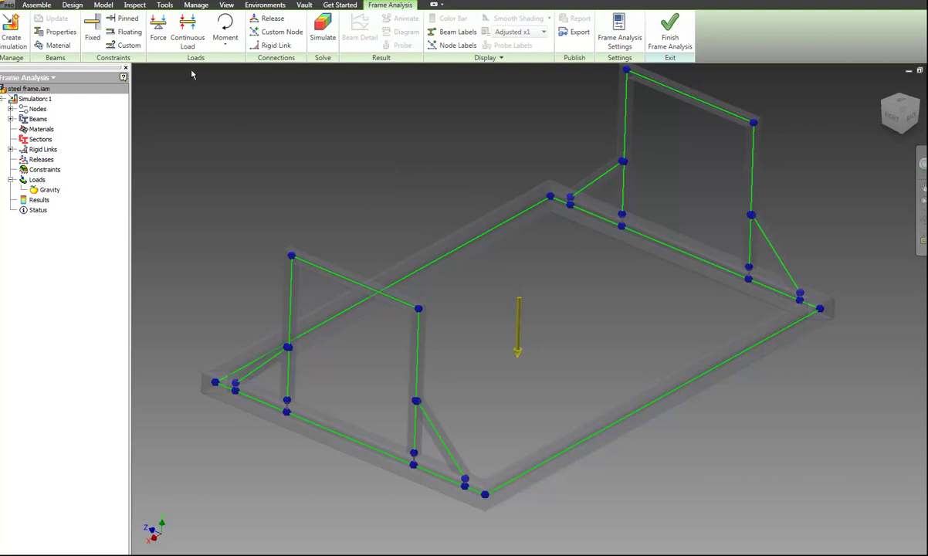
# - Place a continuous load on the front beam with a 500 N/mm end magnitude
pyautogui.click(191, 35)
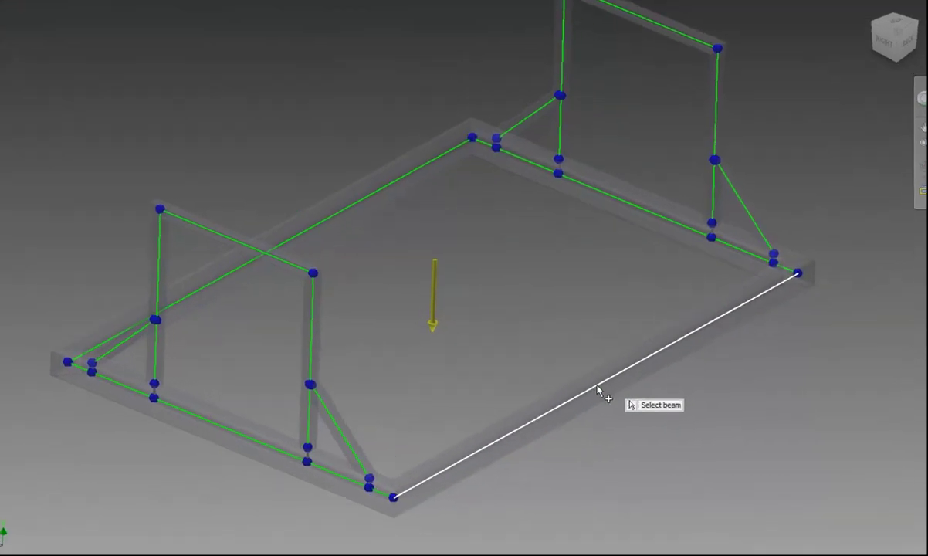
pyautogui.click(598, 392)
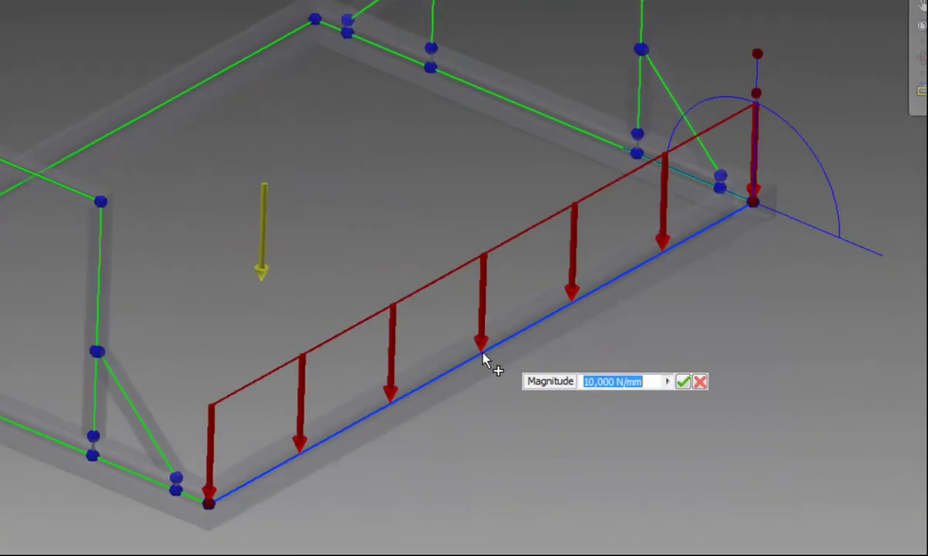
pyautogui.press('Return')
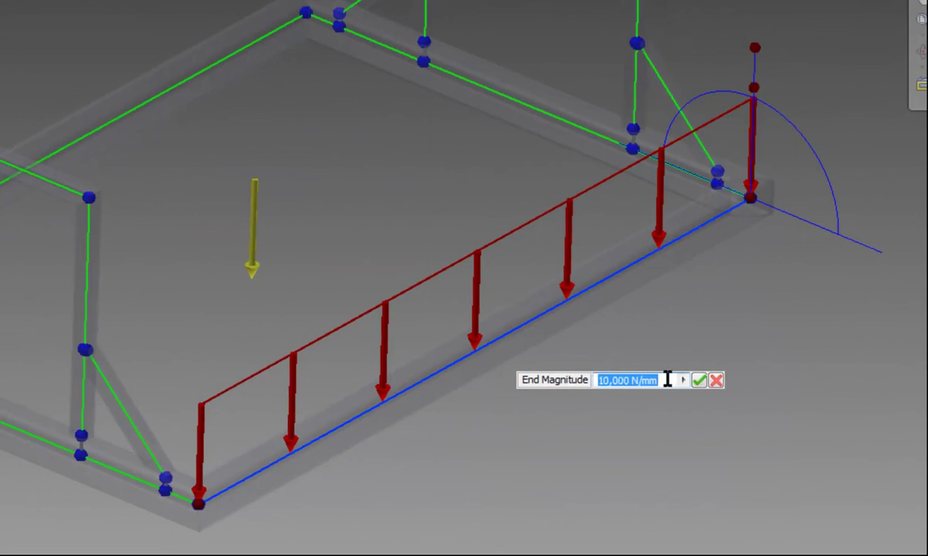
pyautogui.rightClick(668, 380)
pyautogui.click(575, 384)
pyautogui.write('500')
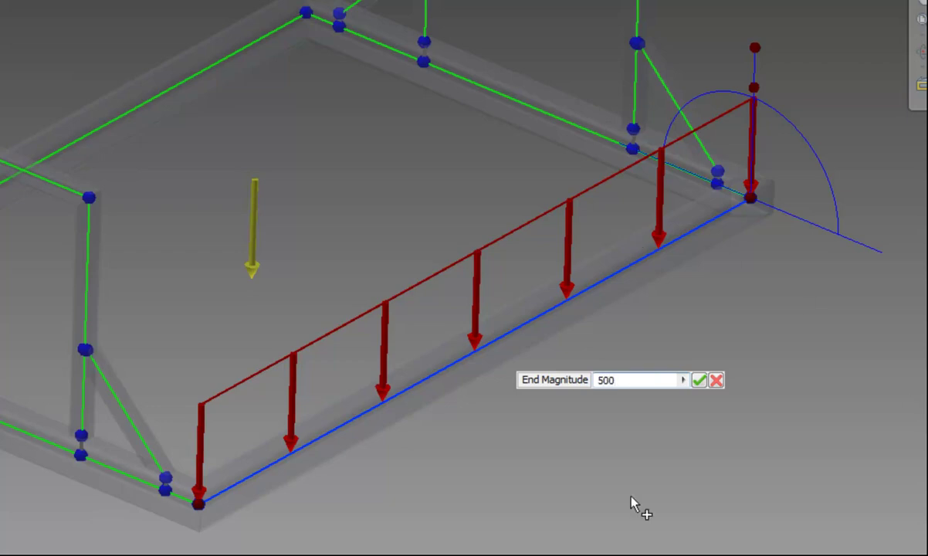
pyautogui.press('Return')
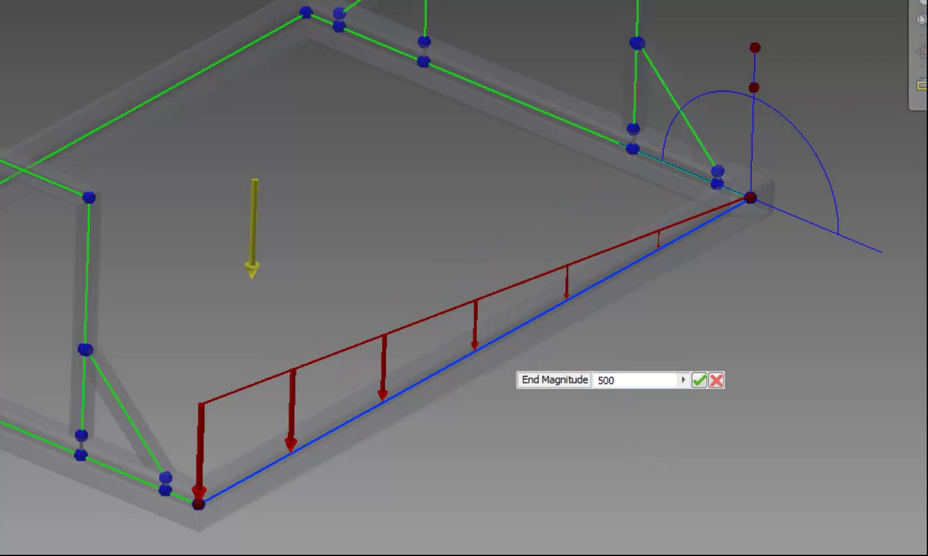
pyautogui.click(682, 379)
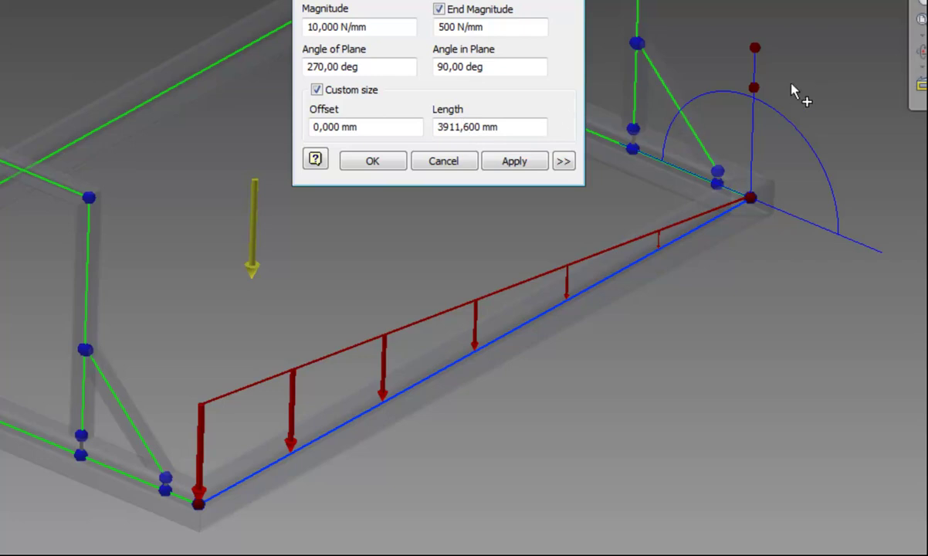
# - Set the continuous load to 600 N/mm magnitude, 2000 mm length and 1000 mm offset, then create it
pyautogui.moveTo(753, 90)
pyautogui.mouseDown()
pyautogui.moveTo(805, 155)
pyautogui.moveTo(739, 120)
pyautogui.moveTo(833, 229)
pyautogui.moveTo(722, 130)
pyautogui.moveTo(750, 140)
pyautogui.moveTo(739, 130)
pyautogui.mouseUp()
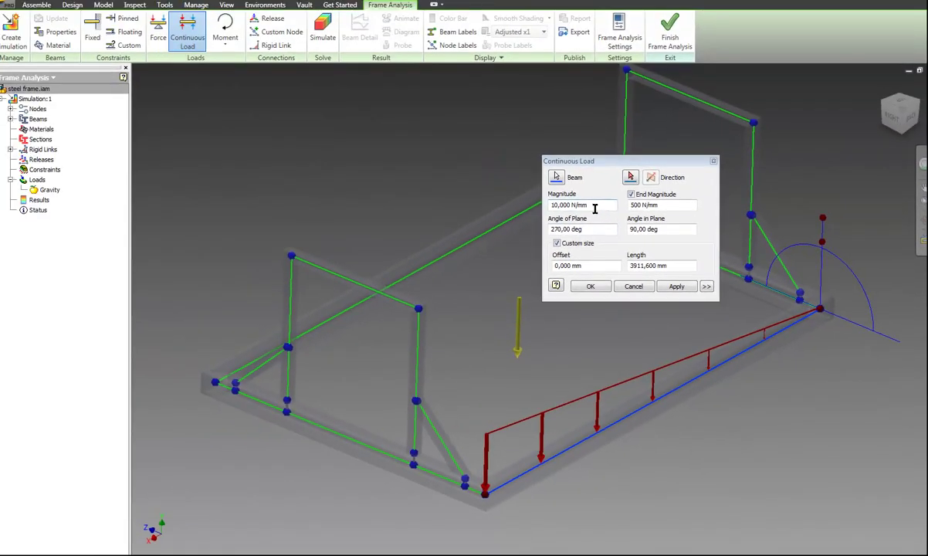
pyautogui.doubleClick(554, 205)
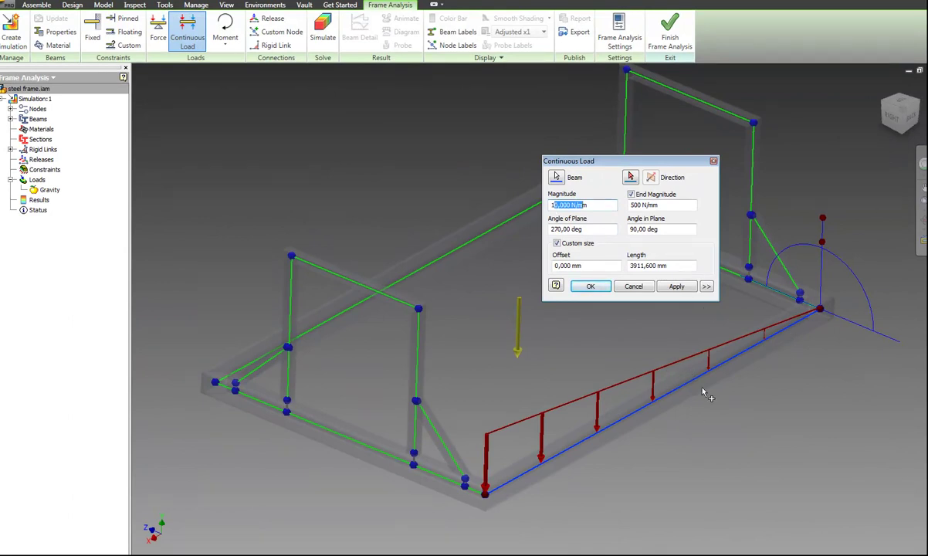
pyautogui.scroll(3, 722, 366)
pyautogui.scroll(-3, 585, 410)
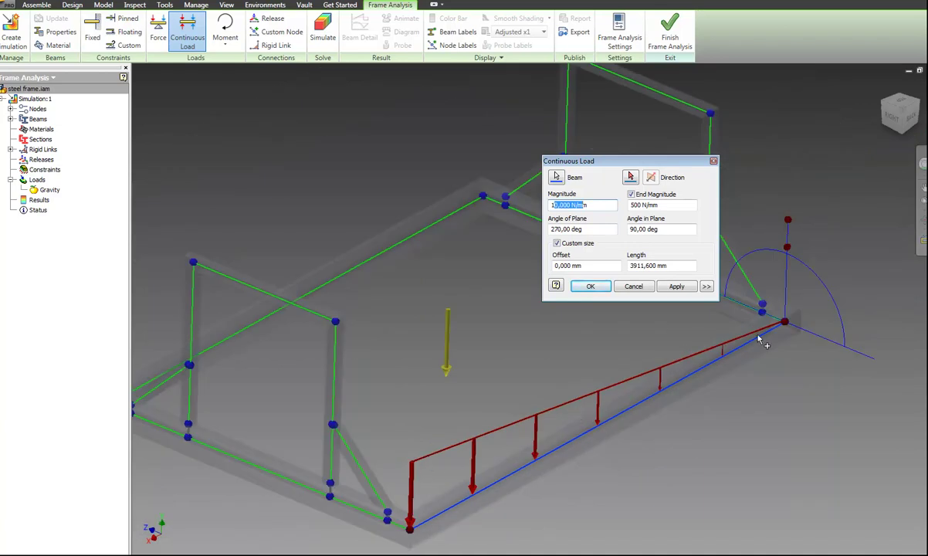
pyautogui.doubleClick(594, 205)
pyautogui.write('6')
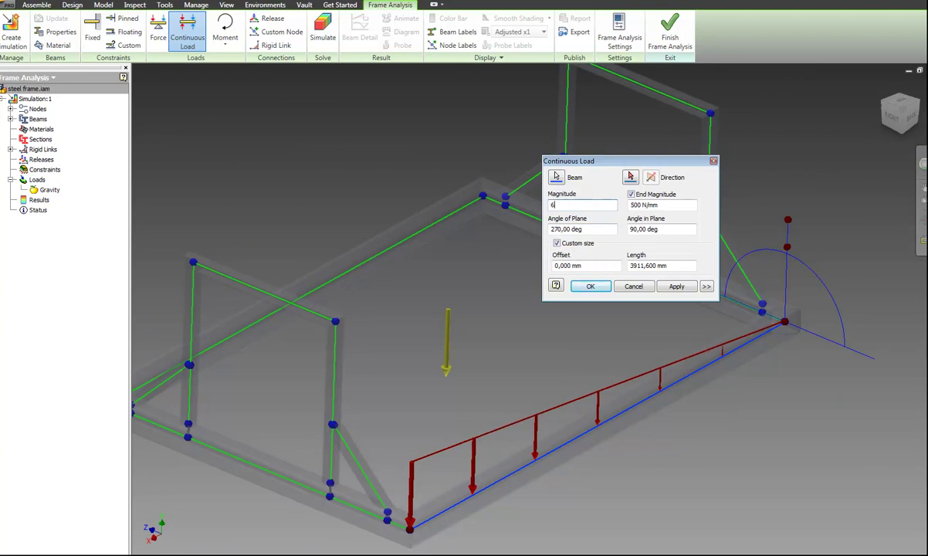
pyautogui.write('00')
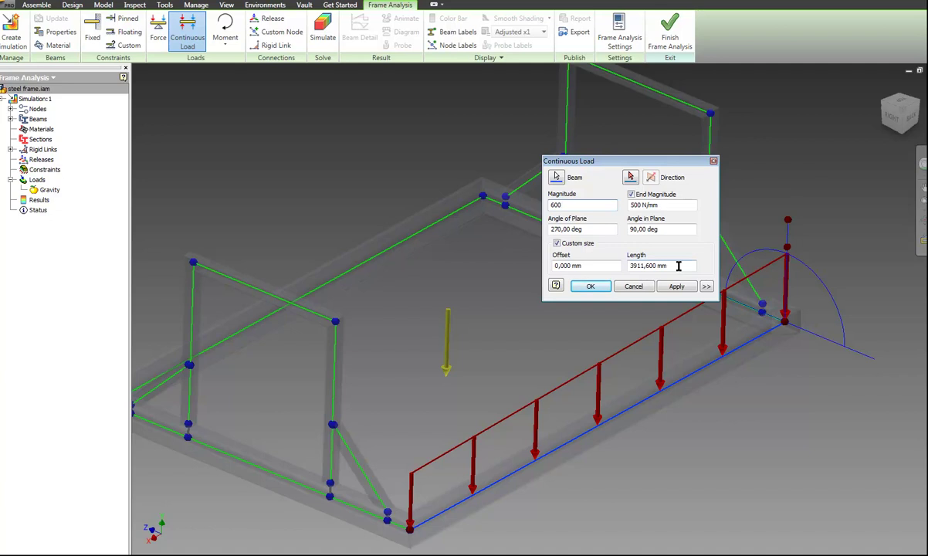
pyautogui.click(677, 266)
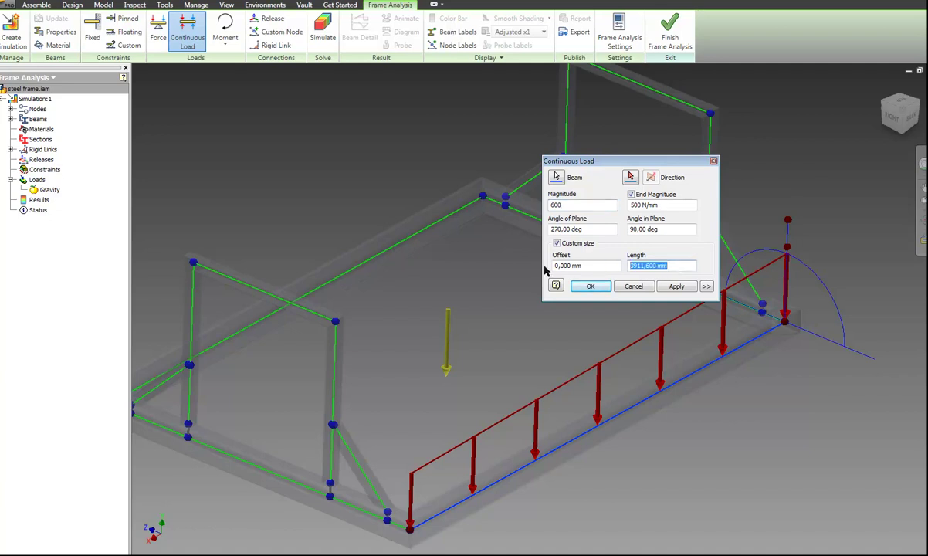
pyautogui.write('2000')
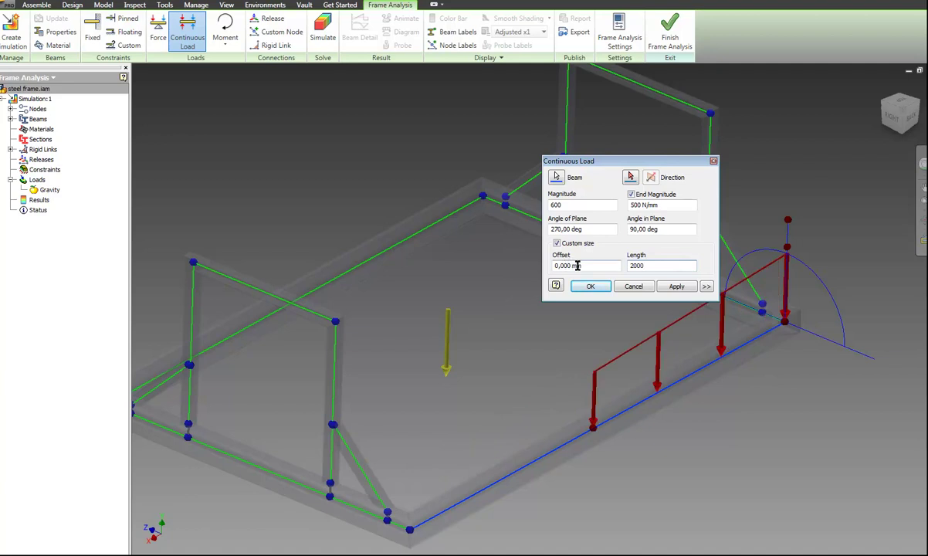
pyautogui.moveTo(590, 266); pyautogui.dragTo(553, 265)
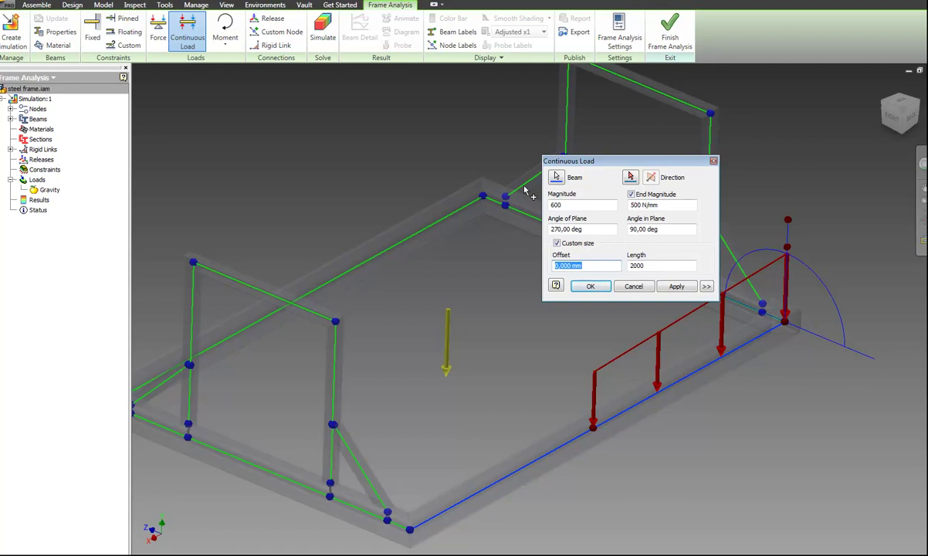
pyautogui.write('1000')
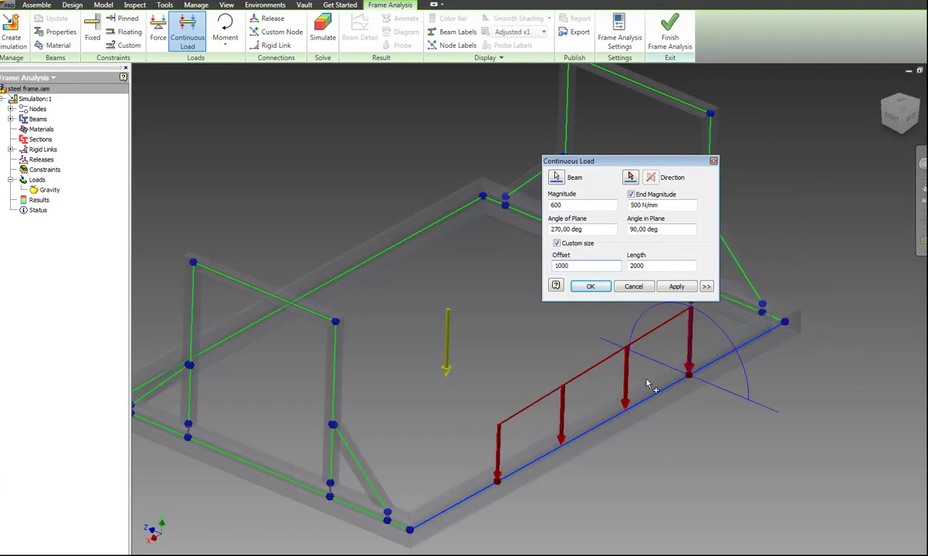
pyautogui.click(591, 287)
pyautogui.moveTo(584, 310)
pyautogui.keyDown('shift'); pyautogui.mouseDown(button='middle')
pyautogui.moveTo(636, 255)
pyautogui.moveTo(478, 292)
pyautogui.moveTo(518, 297)
pyautogui.moveTo(503, 295)
pyautogui.mouseUp(button='middle'); pyautogui.keyUp('shift')
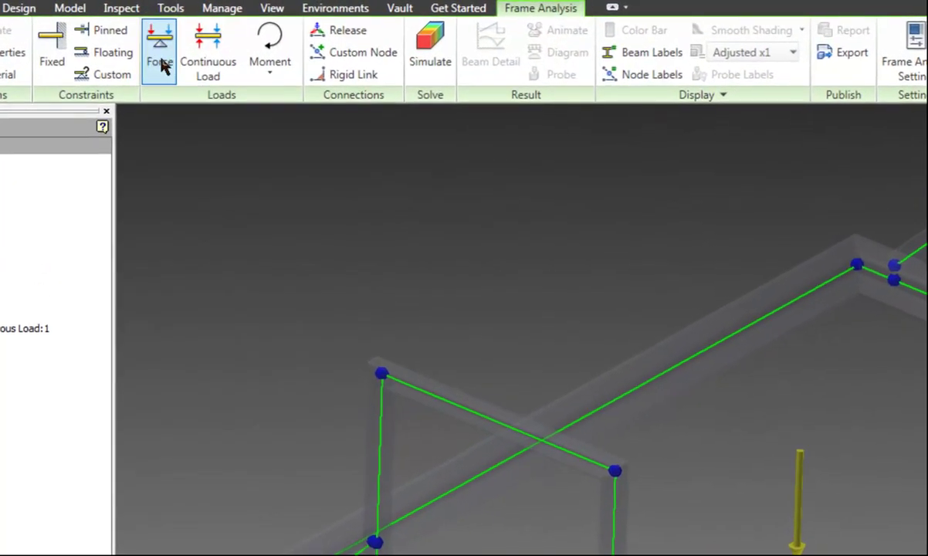
# - Place a point force on the upper-left beam, angled 240°/45°, with magnitude 1000
pyautogui.click(158, 40)
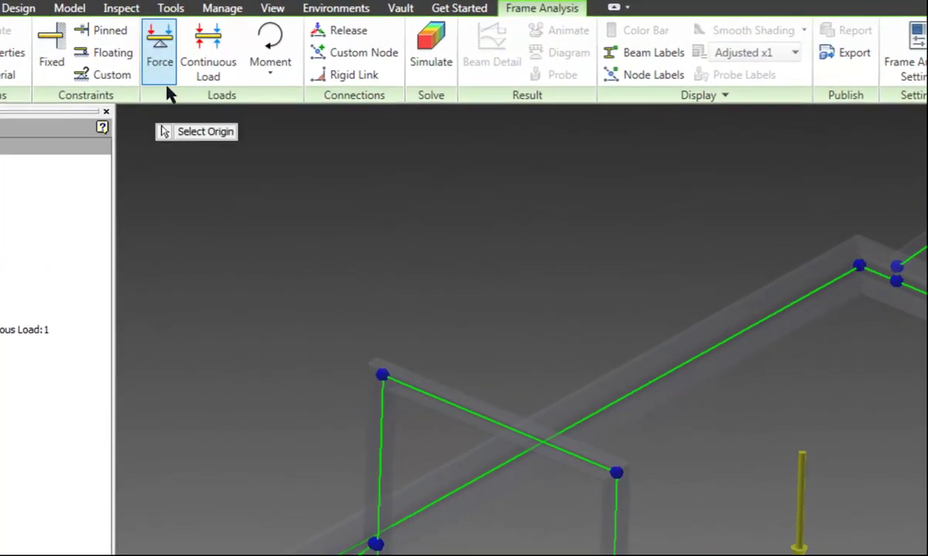
pyautogui.click(482, 416)
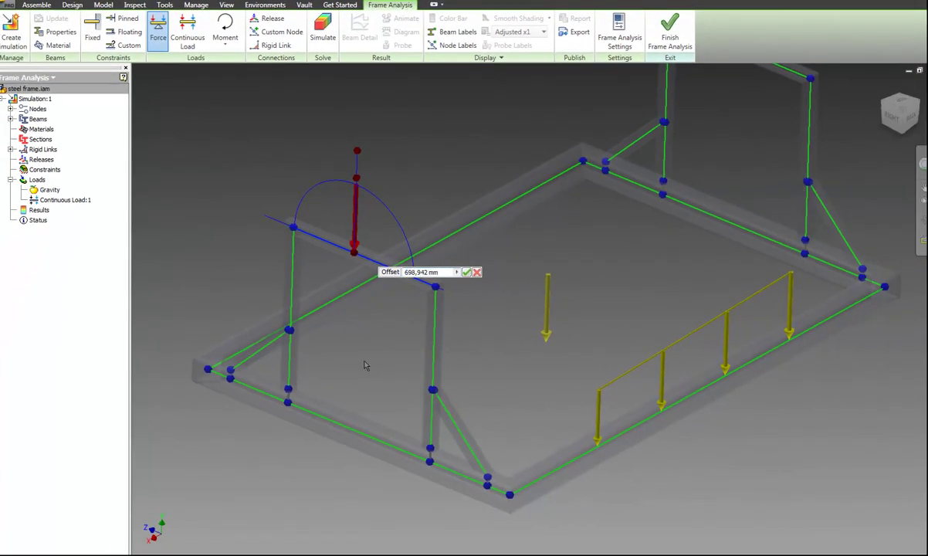
pyautogui.click(456, 272)
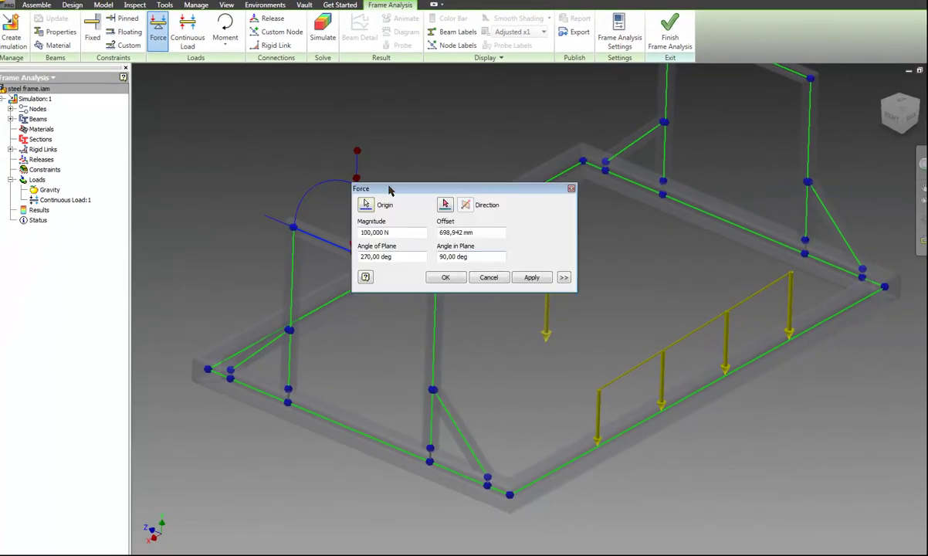
pyautogui.moveTo(403, 179); pyautogui.dragTo(470, 129)
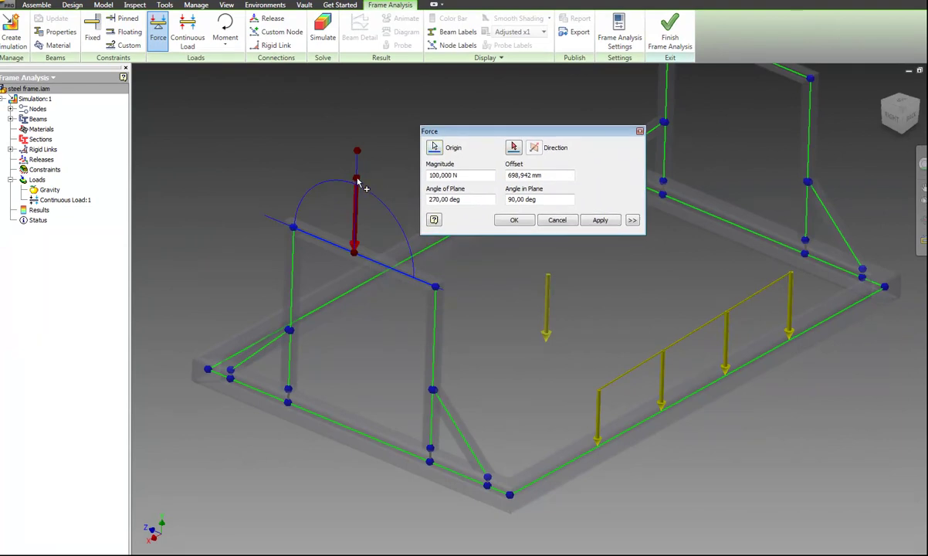
pyautogui.moveTo(360, 155)
pyautogui.mouseDown()
pyautogui.moveTo(337, 204)
pyautogui.moveTo(382, 236)
pyautogui.mouseUp()
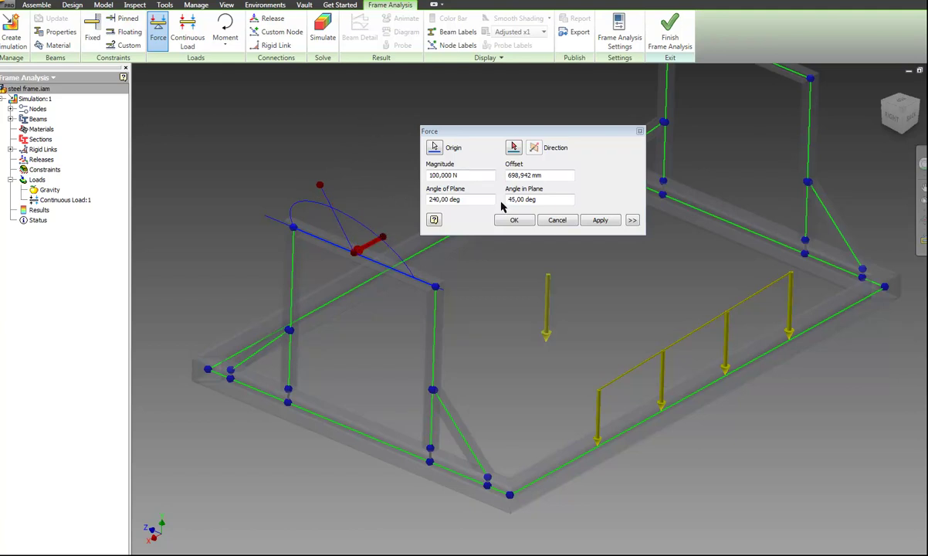
pyautogui.click(546, 175)
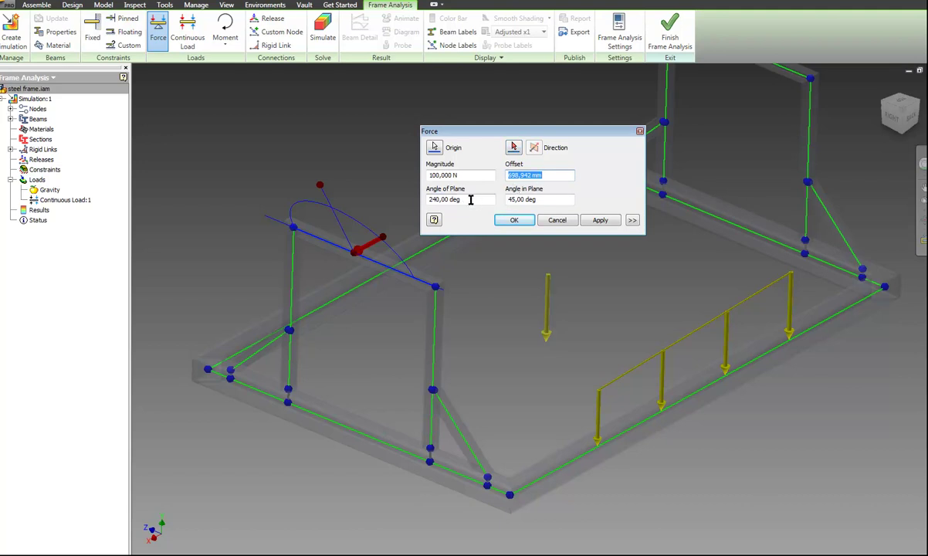
pyautogui.click(436, 174)
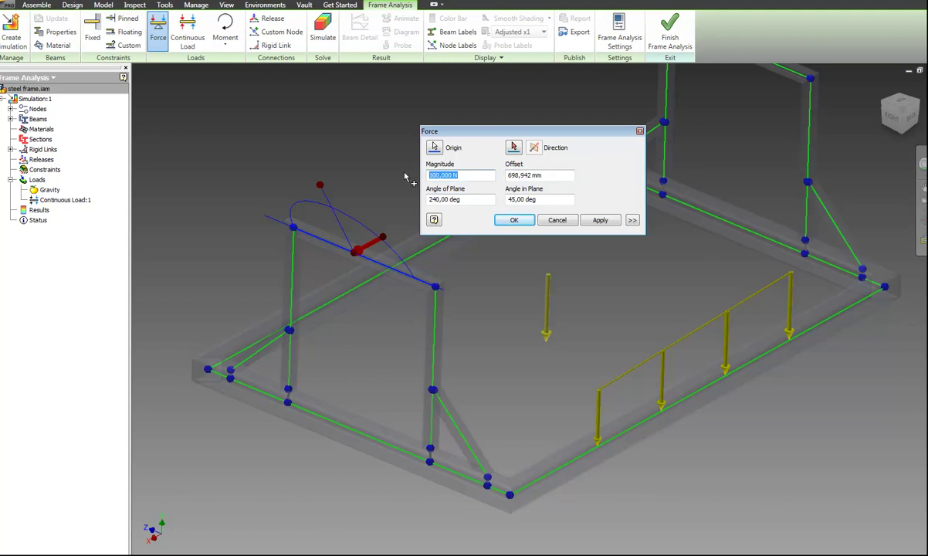
pyautogui.write('1000')
# - Set the force offset to a relative 0,5 of the beam and create Force:1
pyautogui.click(632, 220)
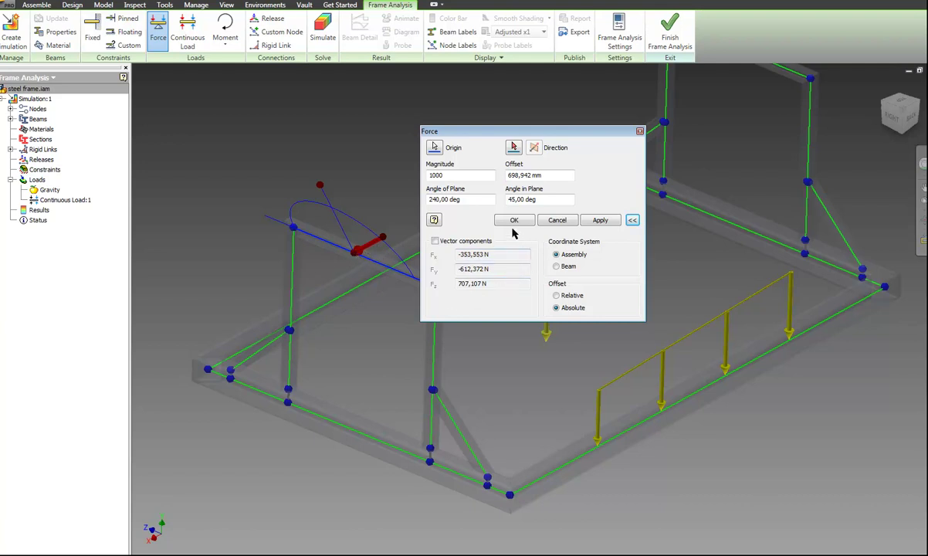
pyautogui.click(563, 297)
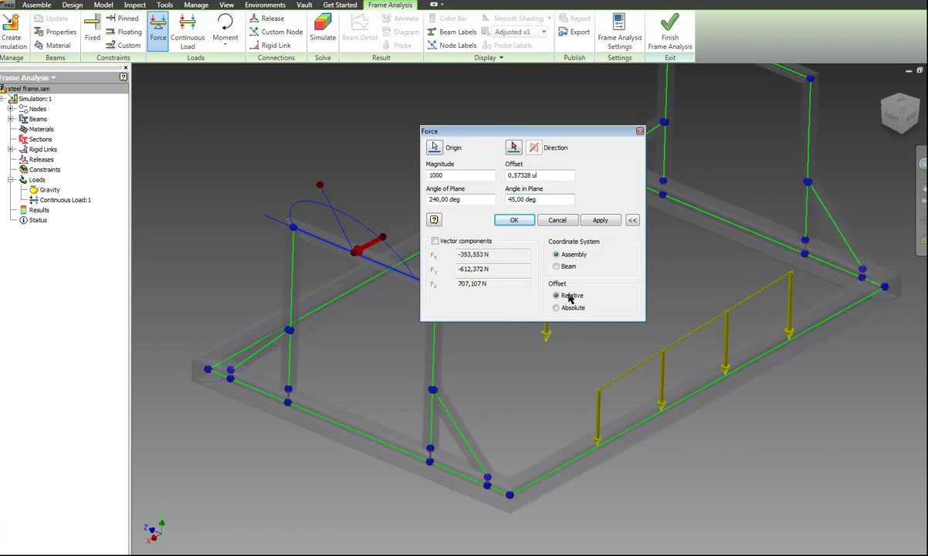
pyautogui.moveTo(517, 176); pyautogui.dragTo(562, 179)
pyautogui.press('BackSpace')
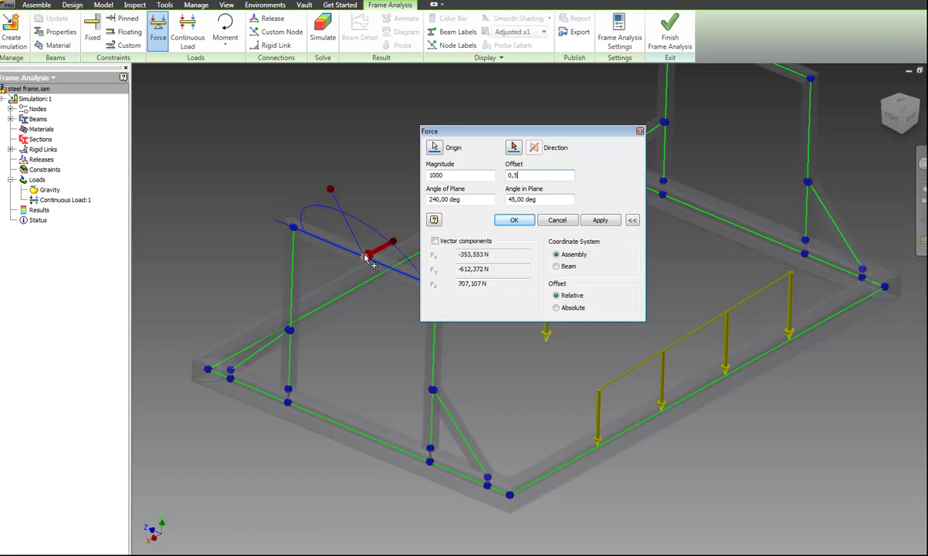
pyautogui.click(513, 220)
pyautogui.moveTo(460, 258)
pyautogui.keyDown('shift'); pyautogui.mouseDown(button='middle')
pyautogui.moveTo(499, 261)
pyautogui.moveTo(504, 292)
pyautogui.mouseUp(button='middle'); pyautogui.keyUp('shift')
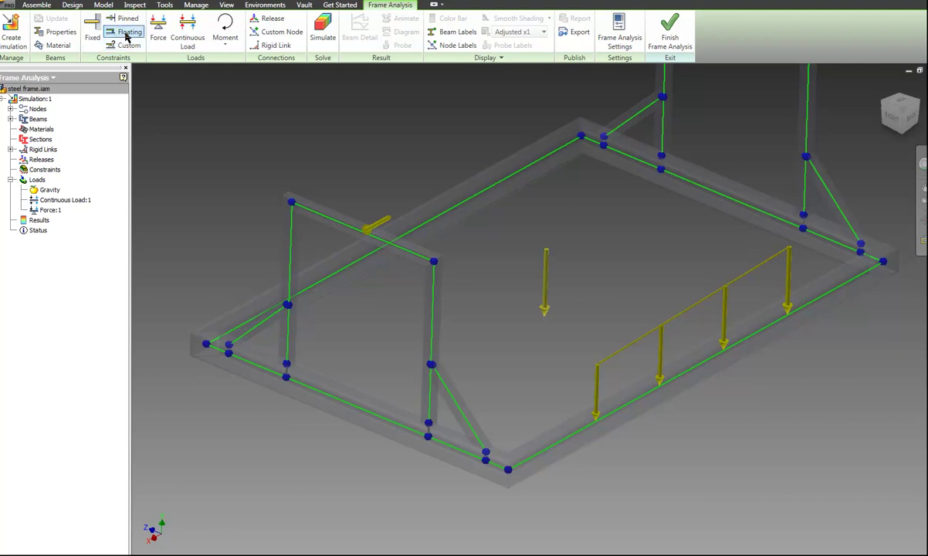
# - Add pinned supports at the left, front, back and right bottom corner nodes
pyautogui.click(124, 17)
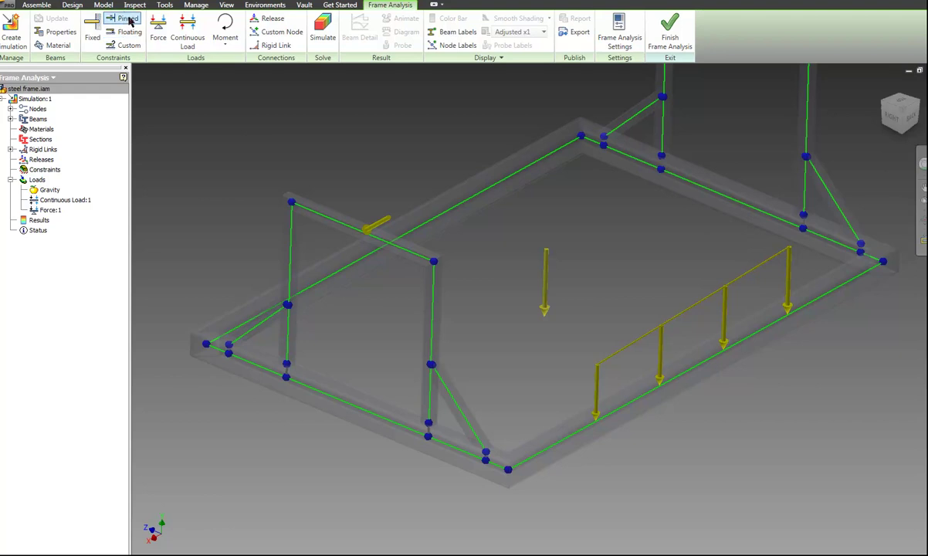
pyautogui.click(207, 345)
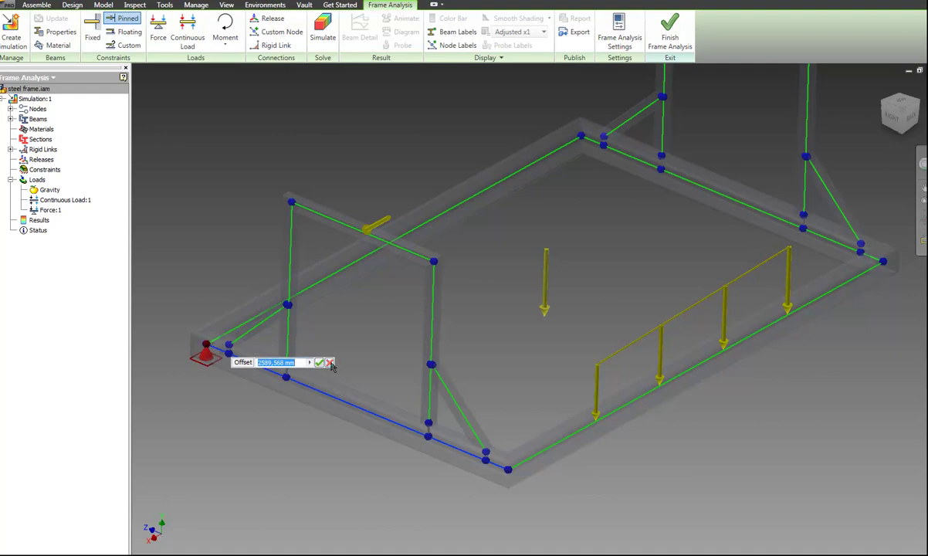
pyautogui.press('Escape')
pyautogui.press('Escape')
pyautogui.press('Return')
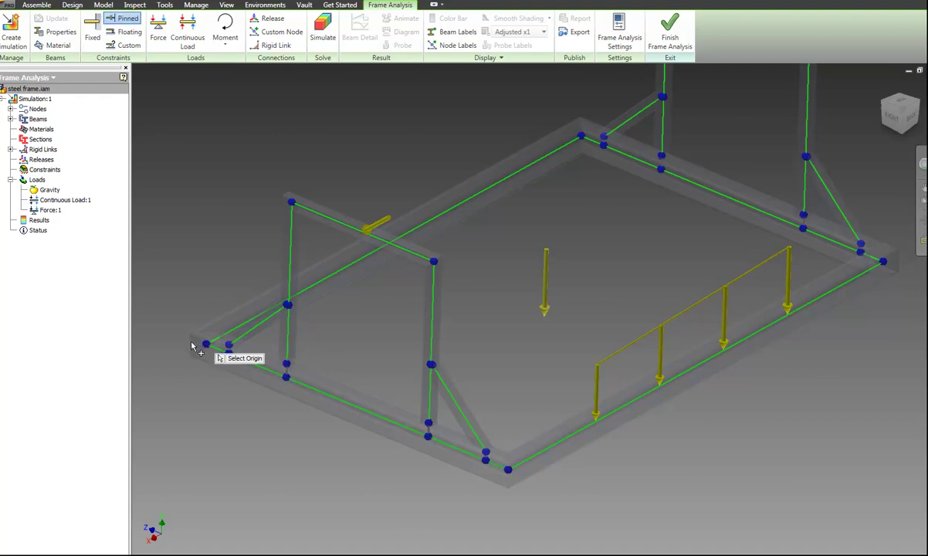
pyautogui.click(206, 344)
pyautogui.press('Return')
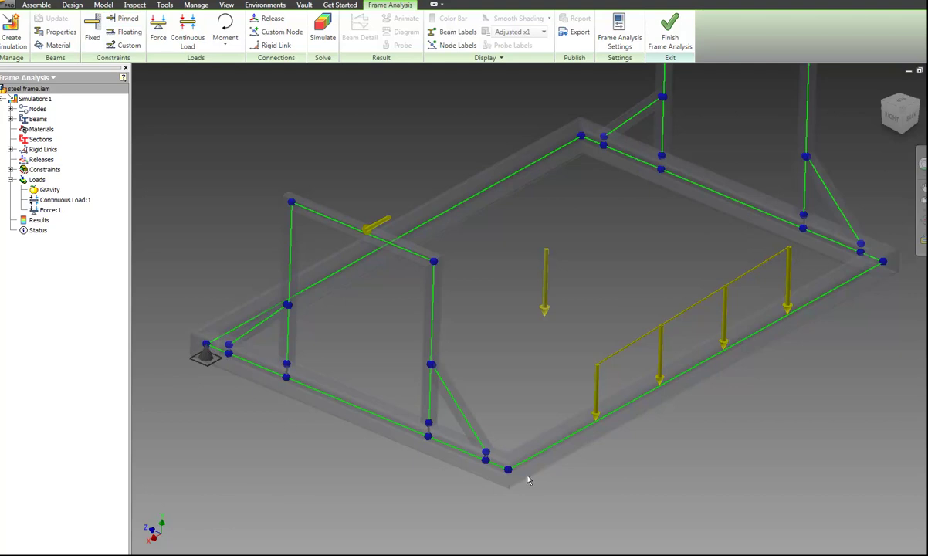
pyautogui.press('Return')
pyautogui.click(508, 471)
pyautogui.press('Return')
pyautogui.press('Return')
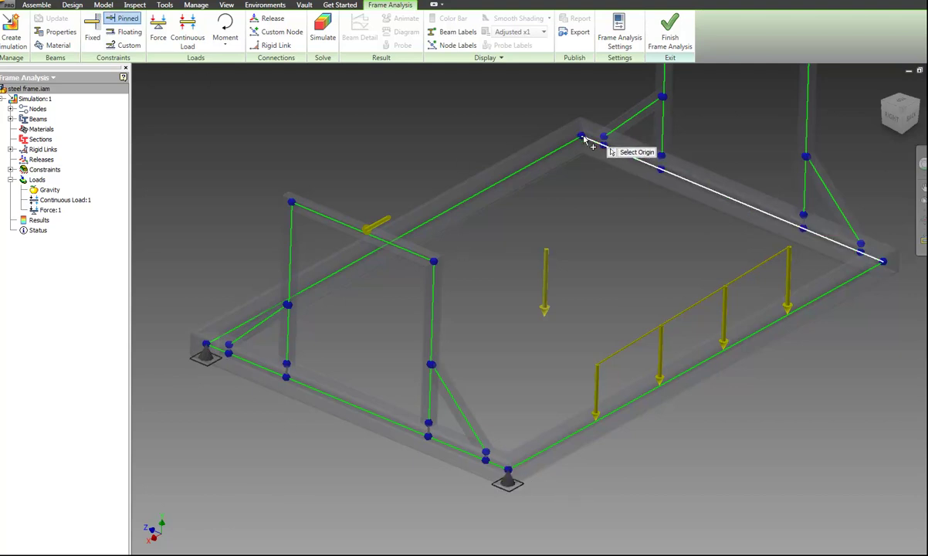
pyautogui.click(580, 137)
pyautogui.press('Return')
pyautogui.press('Return')
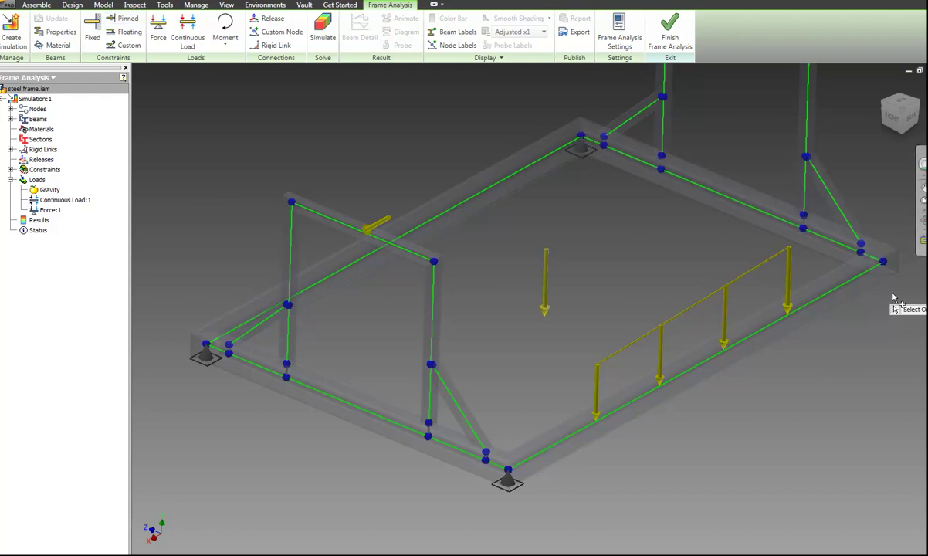
pyautogui.click(882, 263)
pyautogui.press('Return')
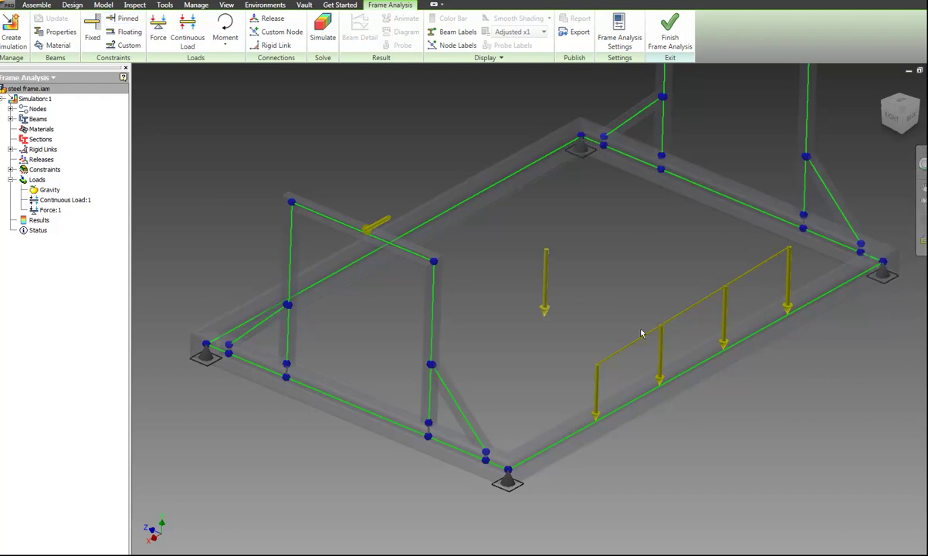
# - Zoom and pan to bring the whole supported frame into view
pyautogui.scroll(-1, 642, 332)
pyautogui.scroll(-3, 636, 336)
pyautogui.scroll(5, 631, 342)
pyautogui.scroll(-1, 632, 342)
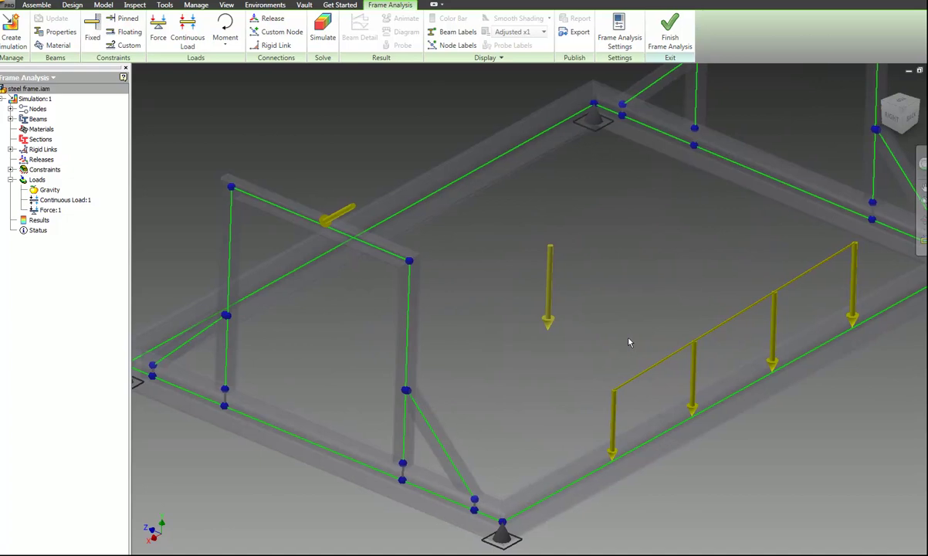
pyautogui.scroll(-3, 629, 340)
pyautogui.moveTo(640, 364); pyautogui.dragTo(619, 363, button='middle')
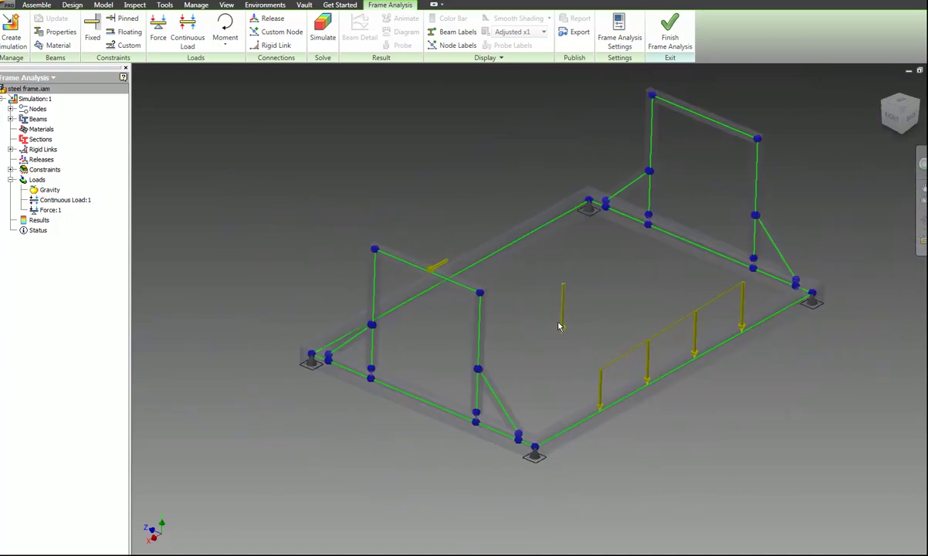
pyautogui.moveTo(563, 311); pyautogui.dragTo(542, 322, button='middle')
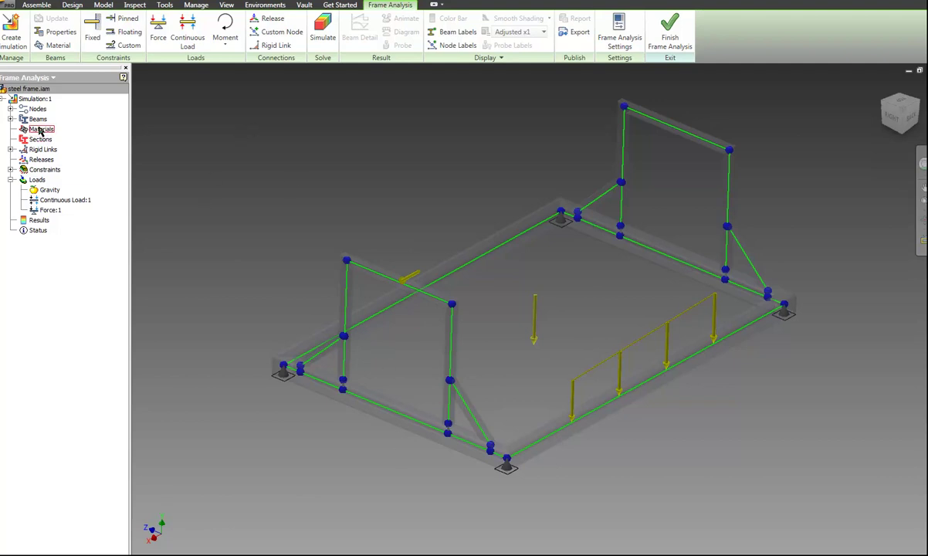
pyautogui.click(53, 45)
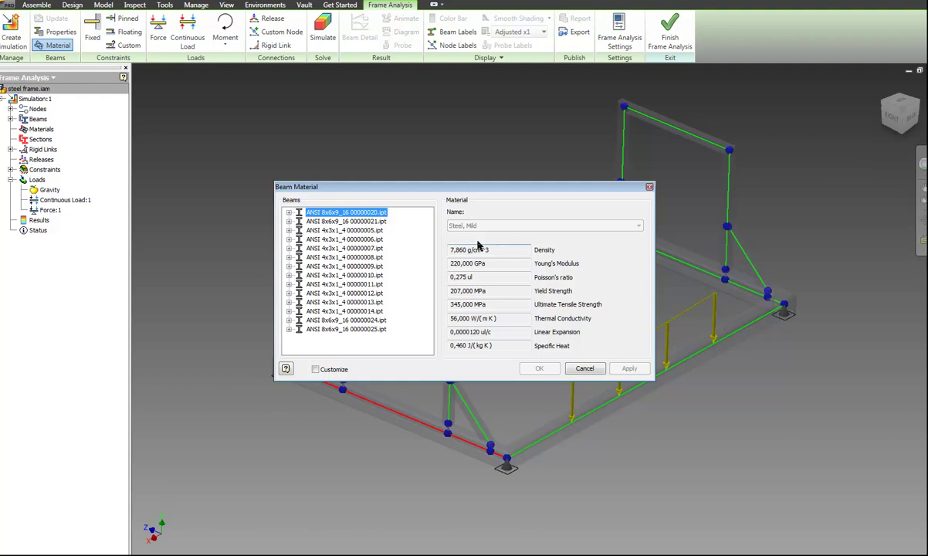
pyautogui.click(309, 251)
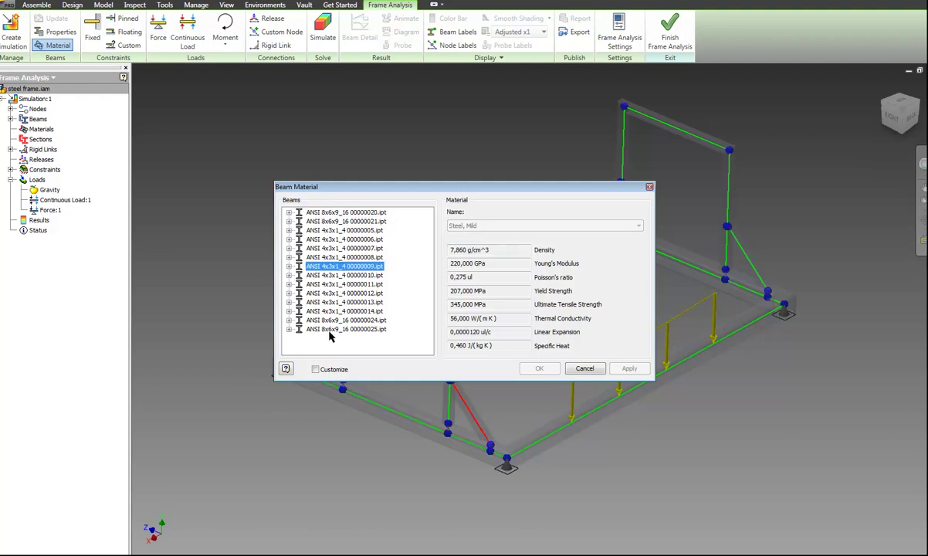
pyautogui.click(316, 369)
pyautogui.click(330, 372)
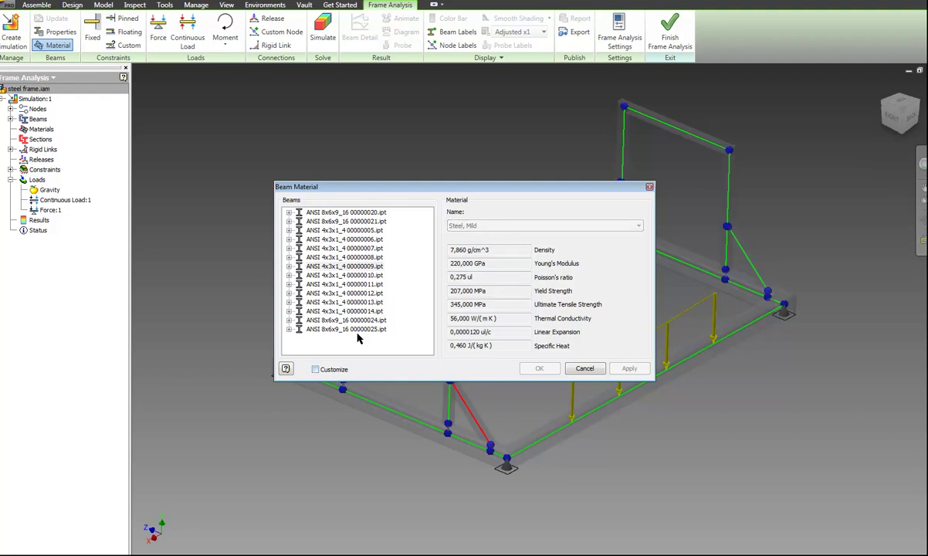
pyautogui.click(581, 367)
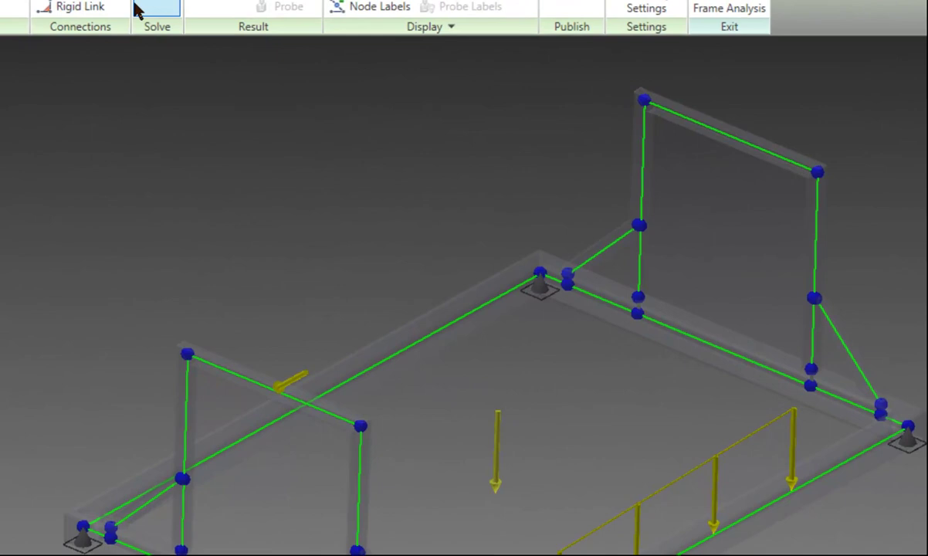
# - Simulate the frame and view displacement results peaking at 98,53 mm on the front beam
pyautogui.click(133, 9)
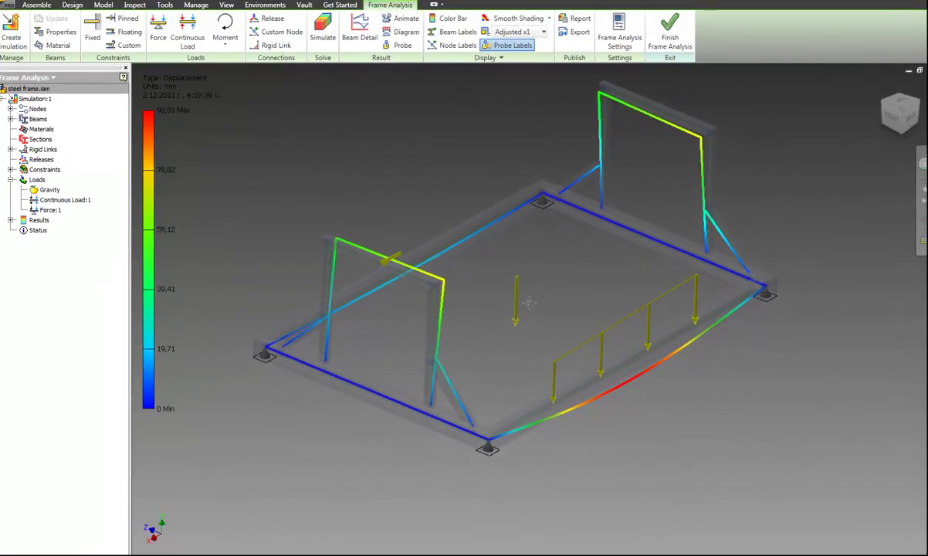
pyautogui.scroll(5, 534, 315)
pyautogui.scroll(-4, 501, 313)
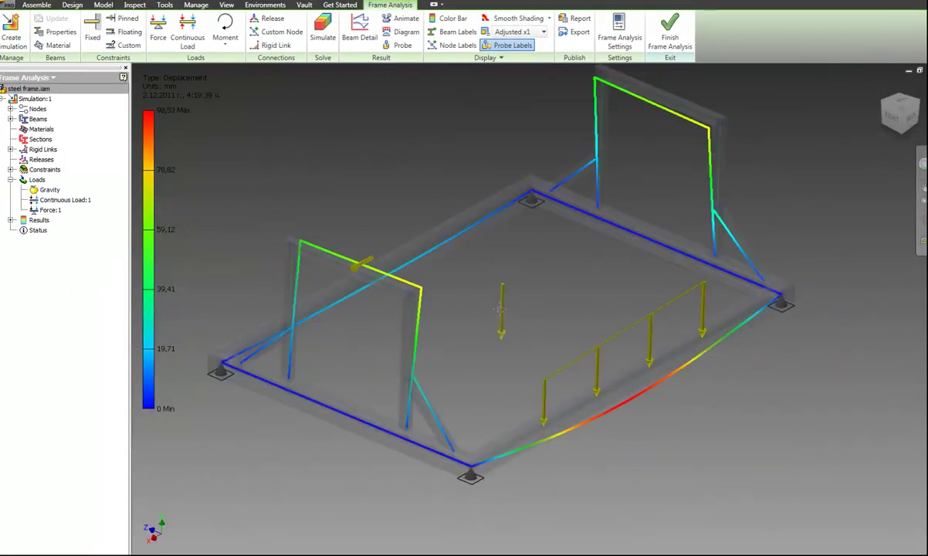
pyautogui.moveTo(500, 309); pyautogui.dragTo(525, 335, button='middle')
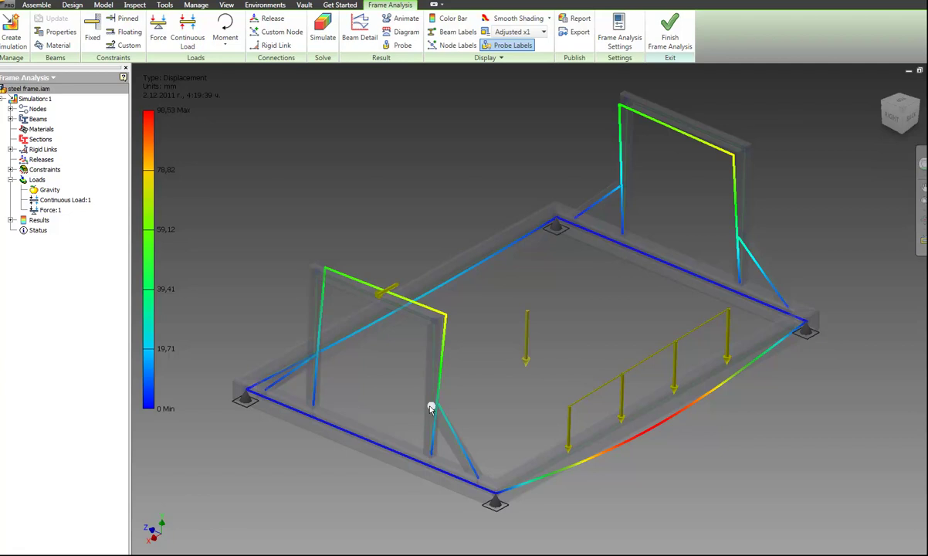
pyautogui.scroll(3, 427, 452)
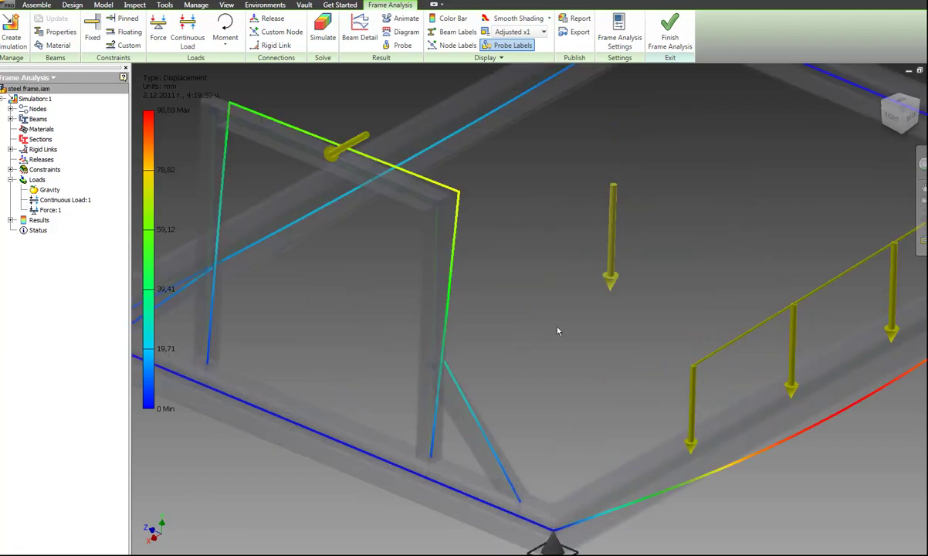
pyautogui.scroll(-3, 558, 330)
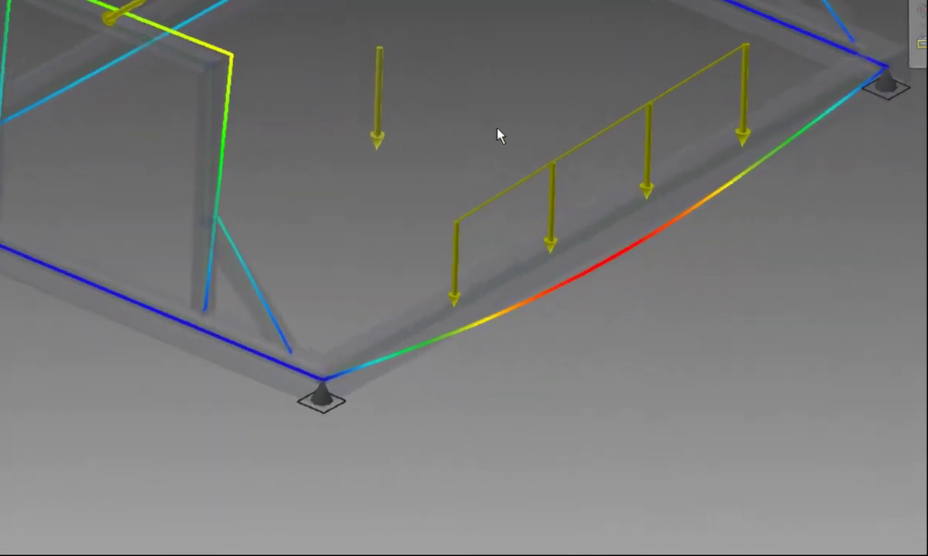
pyautogui.moveTo(458, 150); pyautogui.dragTo(428, 199, button='middle')
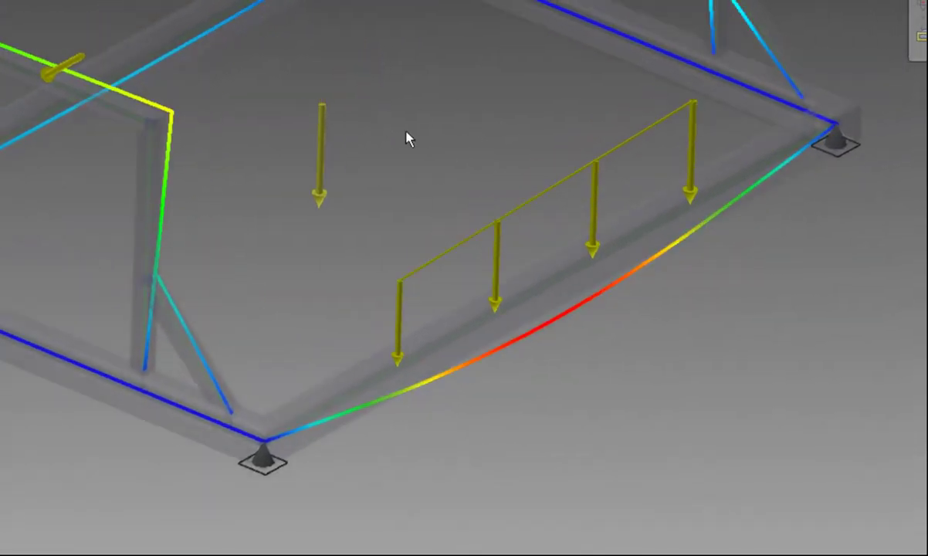
pyautogui.moveTo(394, 174); pyautogui.dragTo(377, 173, button='middle')
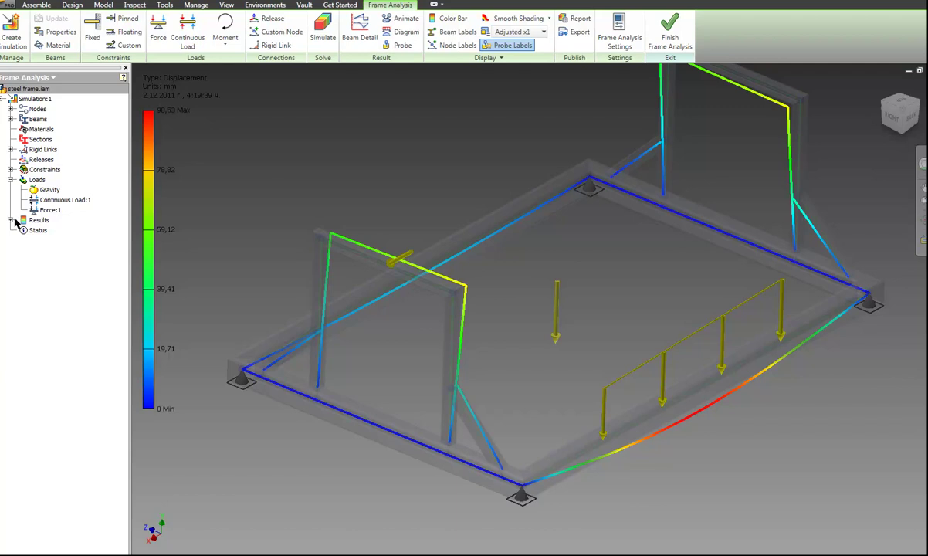
# - Expand Results and then Forces to list the Fx, Fy and Fz force results
pyautogui.click(11, 221)
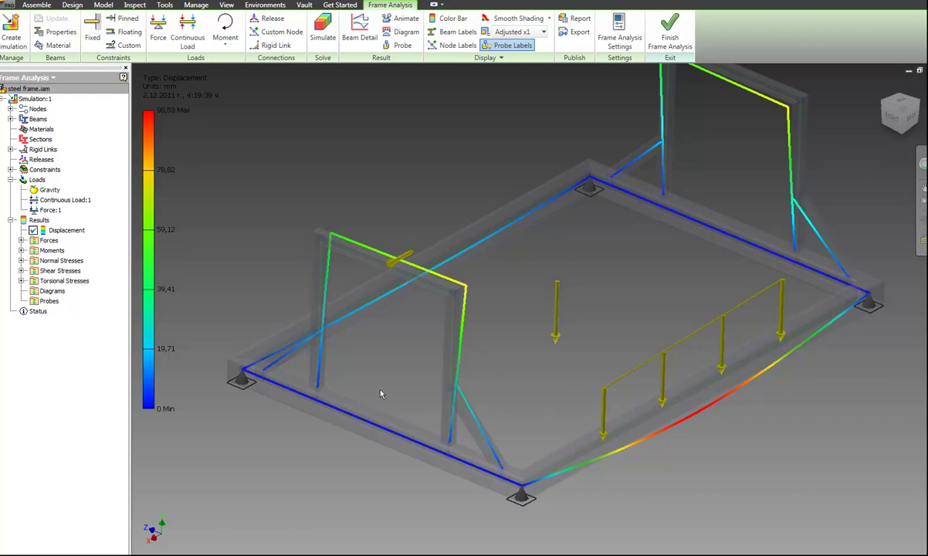
pyautogui.click(21, 240)
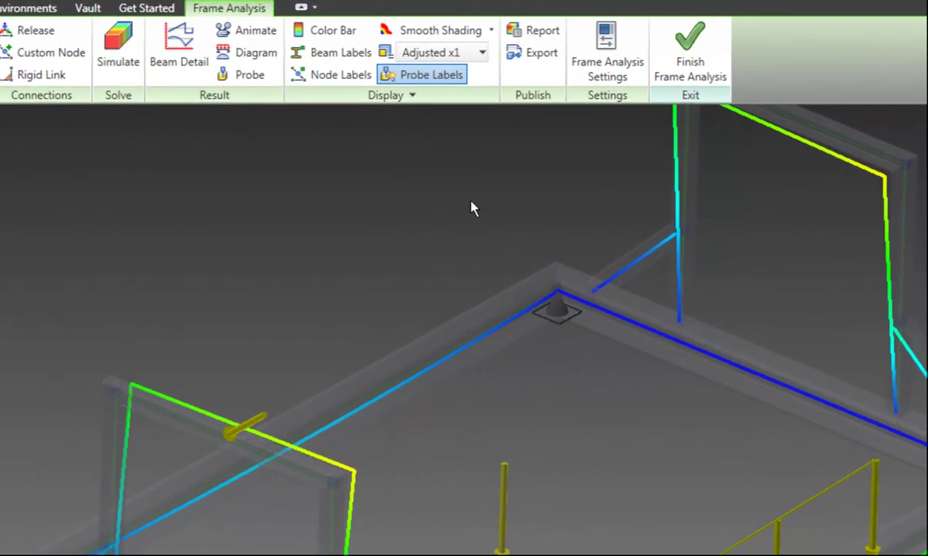
pyautogui.moveTo(456, 260); pyautogui.dragTo(448, 279, button='middle')
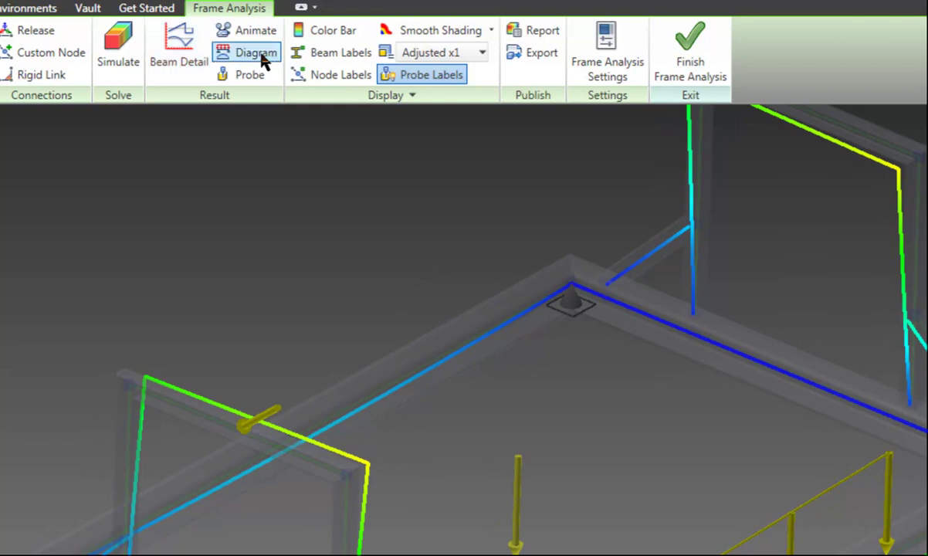
# - Show the Beam Detail Smax(Mx) bending stress graph for the loaded front beam
pyautogui.click(180, 46)
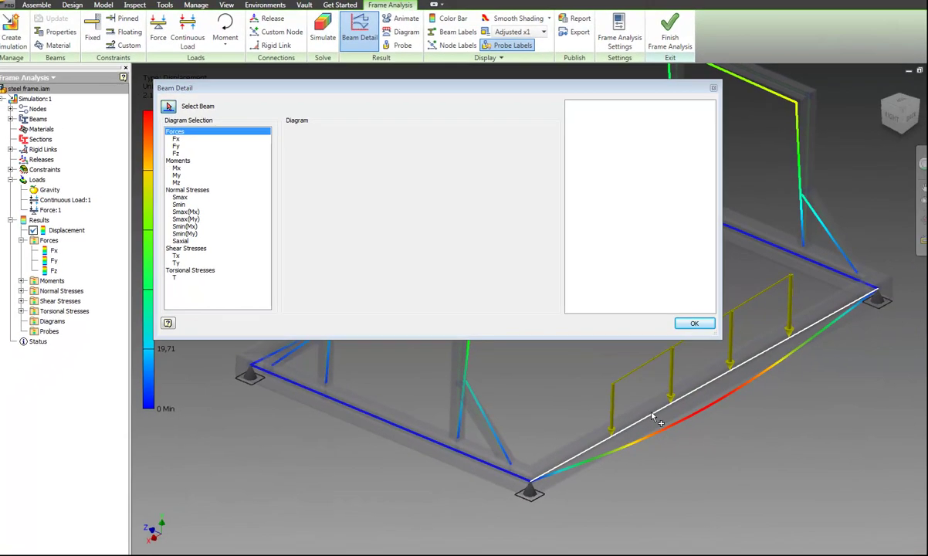
pyautogui.click(642, 424)
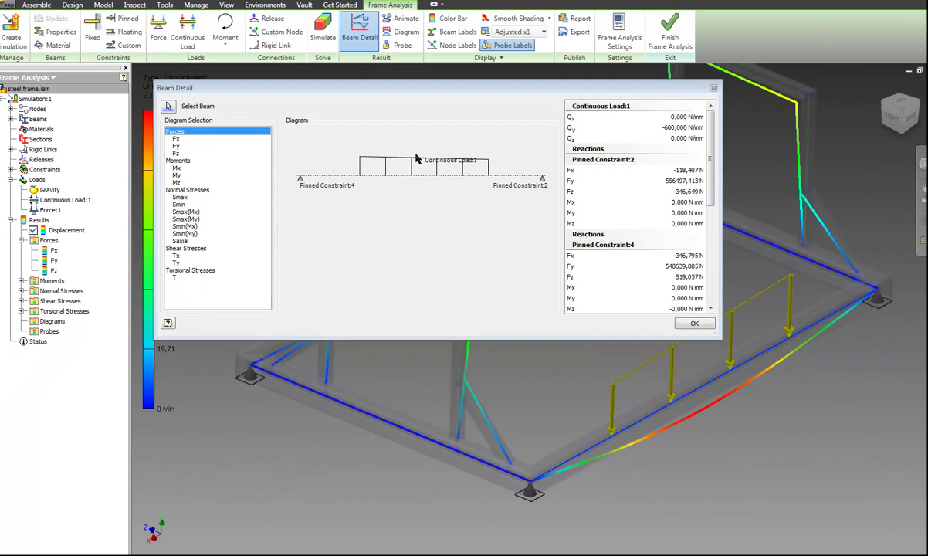
pyautogui.click(179, 198)
pyautogui.click(185, 212)
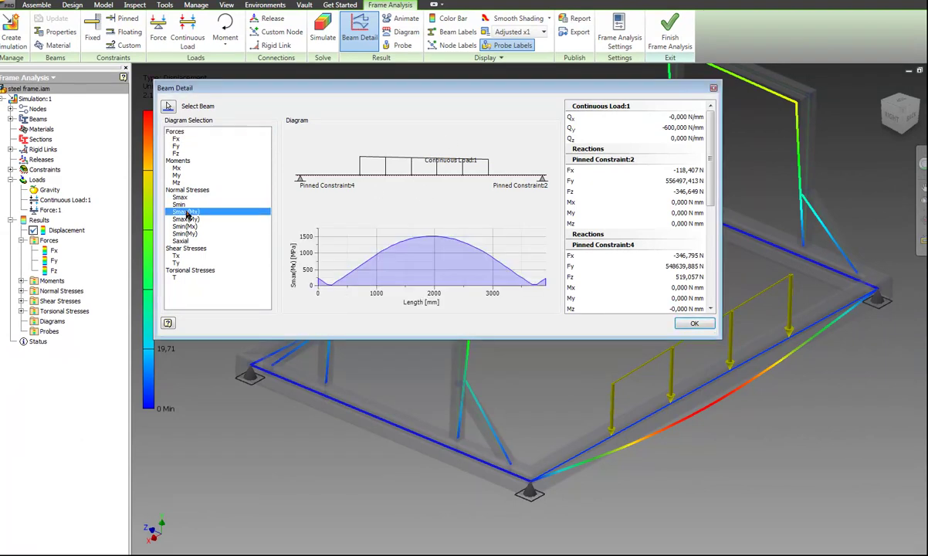
# - Compare the Saxial, Tx, Ty and Smax(My) graphs, return to Smax(Mx), then close Beam Detail
pyautogui.click(189, 226)
pyautogui.click(186, 233)
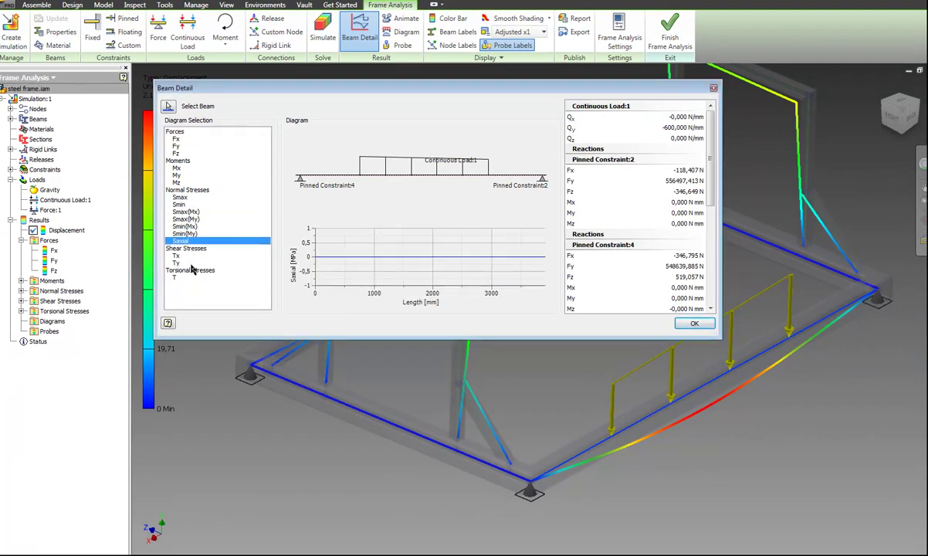
pyautogui.click(179, 255)
pyautogui.click(188, 263)
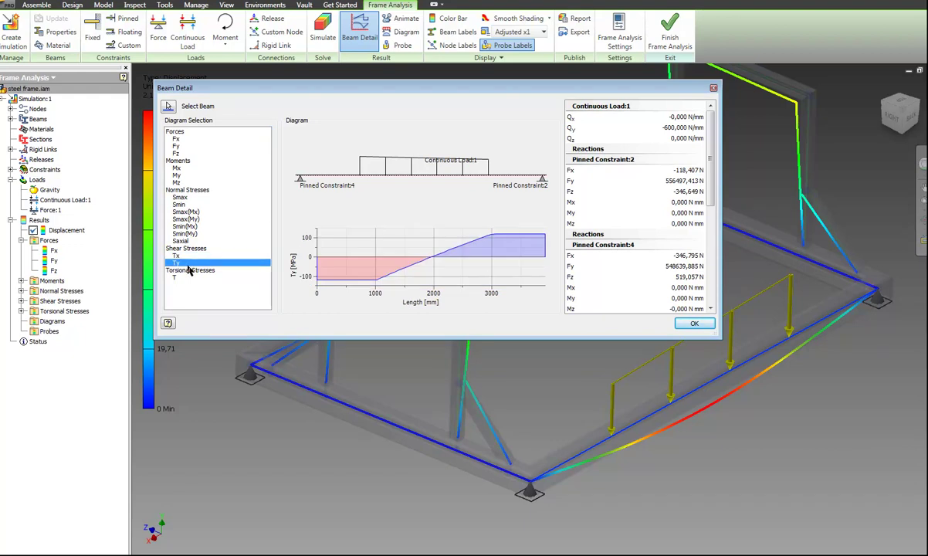
pyautogui.click(188, 226)
pyautogui.click(187, 220)
pyautogui.click(186, 212)
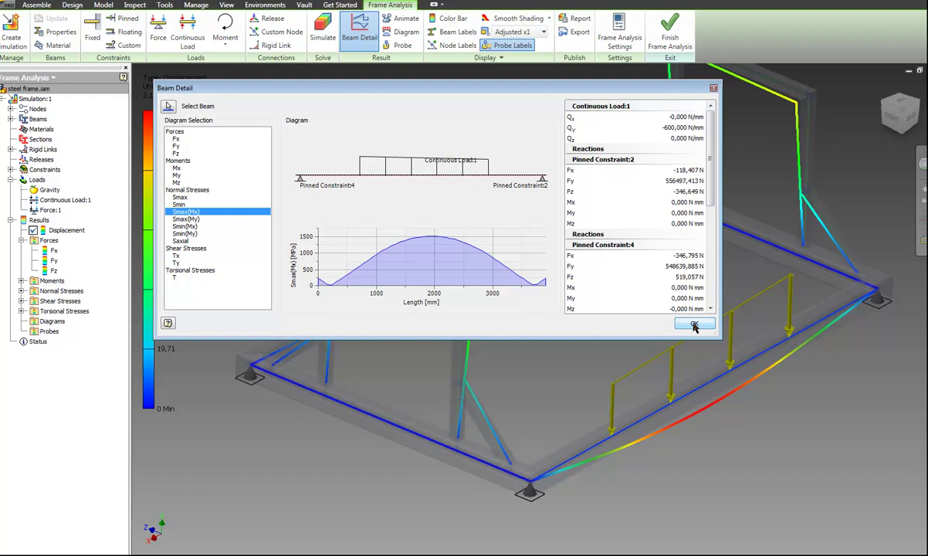
pyautogui.click(694, 325)
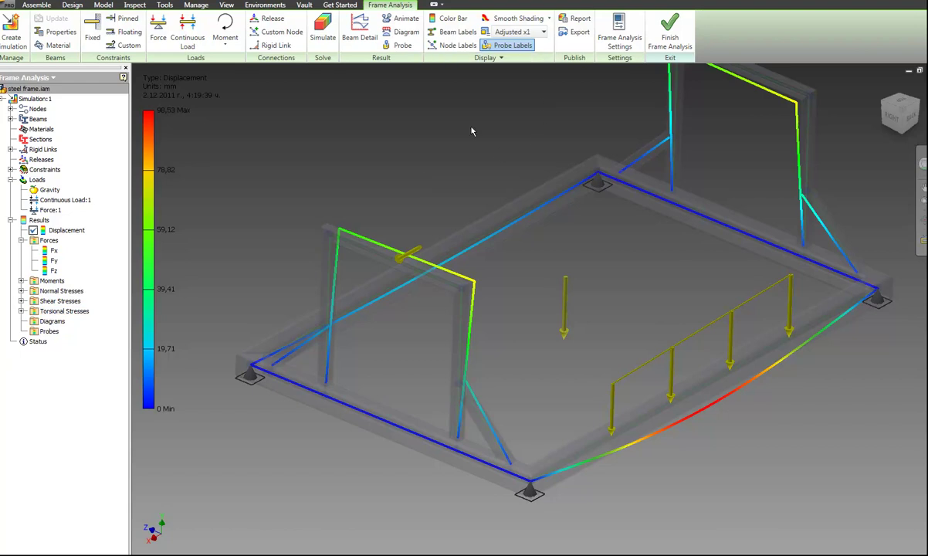
# - Start a diagram limited to Selected Beams and pick the loaded front beam
pyautogui.click(402, 32)
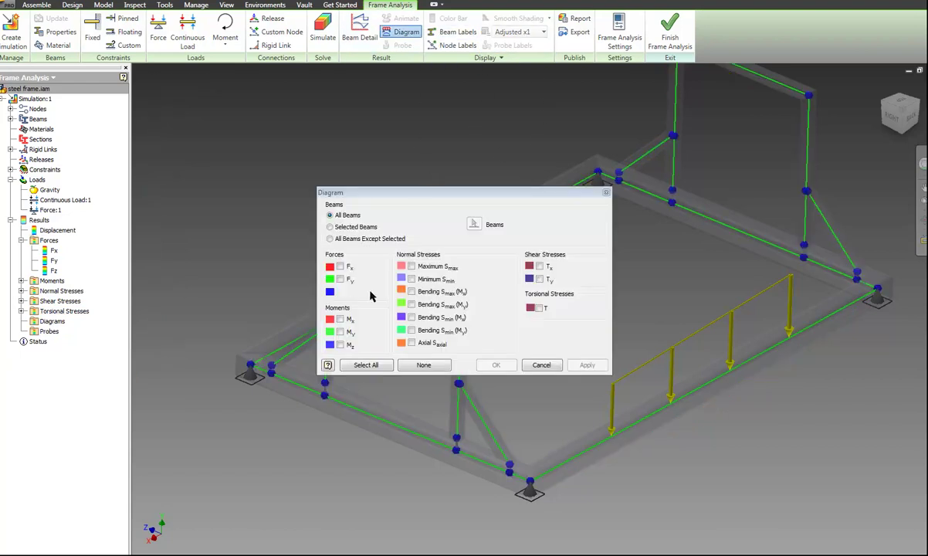
pyautogui.moveTo(391, 191); pyautogui.dragTo(324, 125)
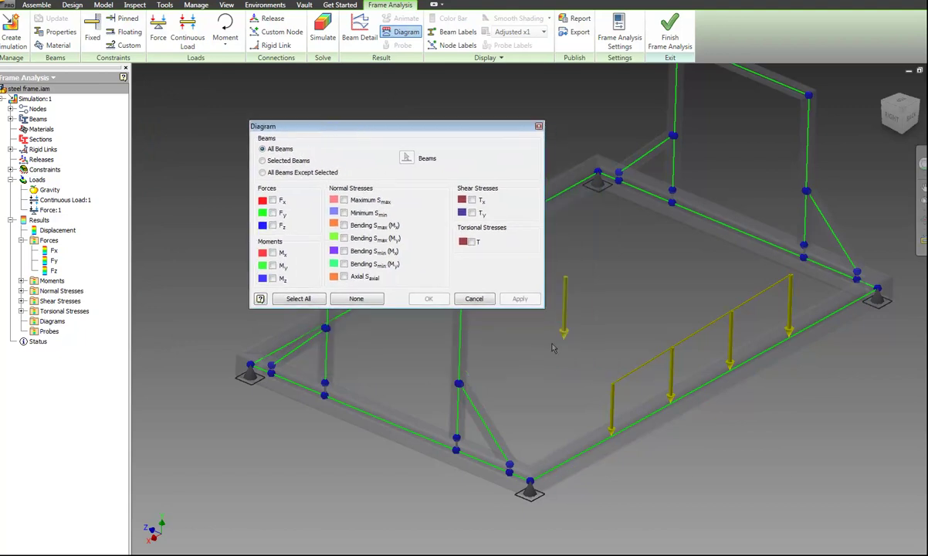
pyautogui.moveTo(566, 255); pyautogui.dragTo(568, 252, button='middle')
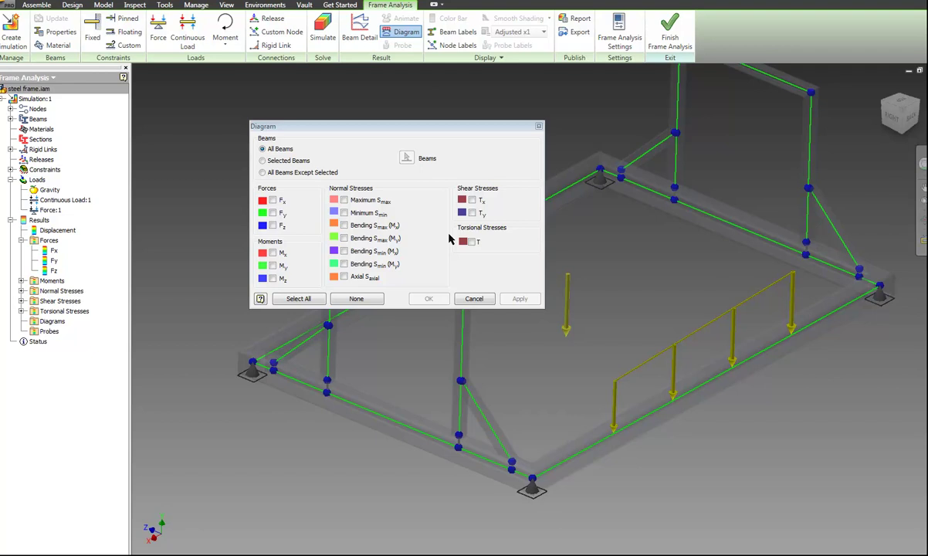
pyautogui.click(269, 159)
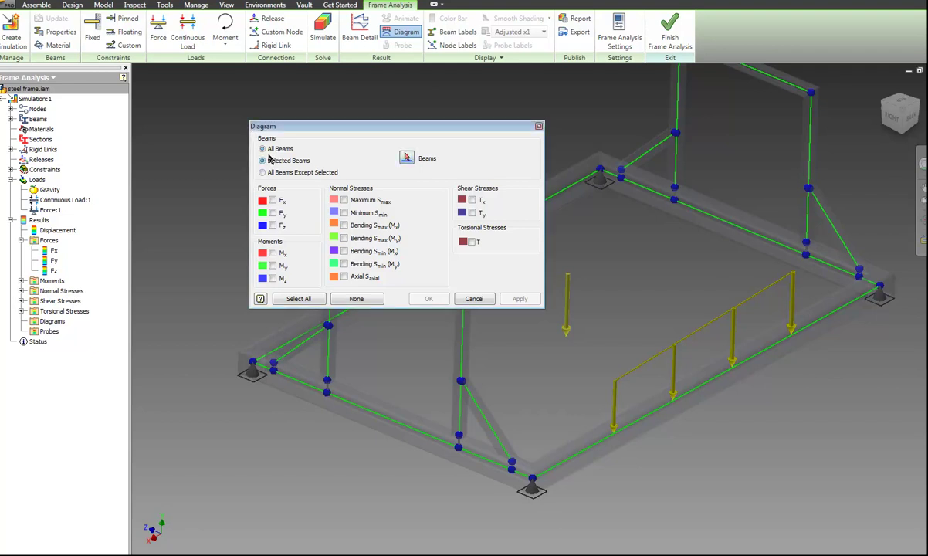
pyautogui.click(632, 427)
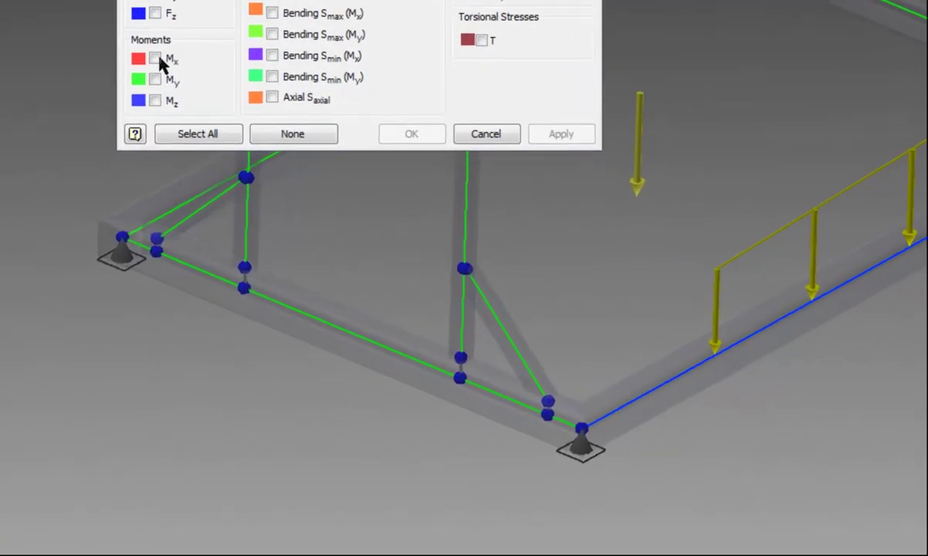
# - Turn on the Mx and Mz moment diagrams with My off, and confirm
pyautogui.click(273, 253)
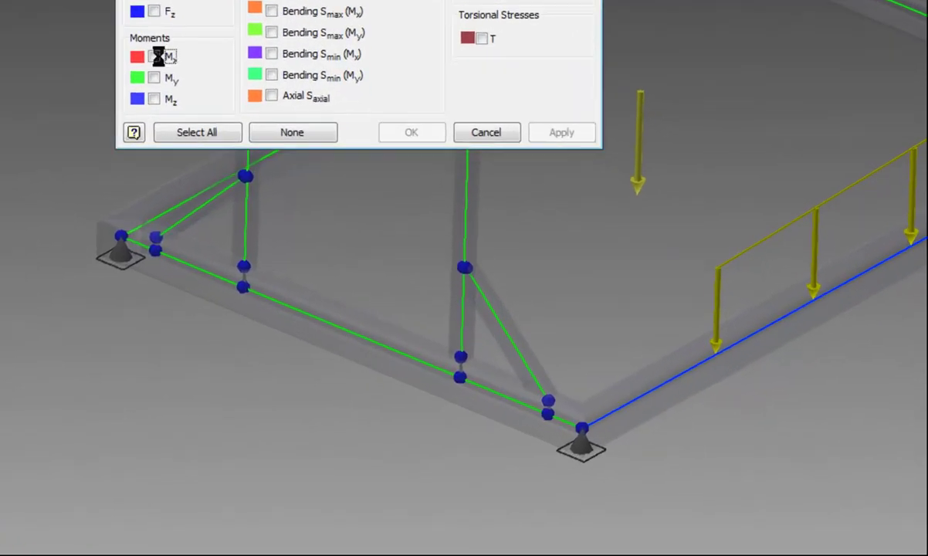
pyautogui.click(154, 77)
pyautogui.click(154, 98)
pyautogui.click(154, 77)
pyautogui.click(154, 77)
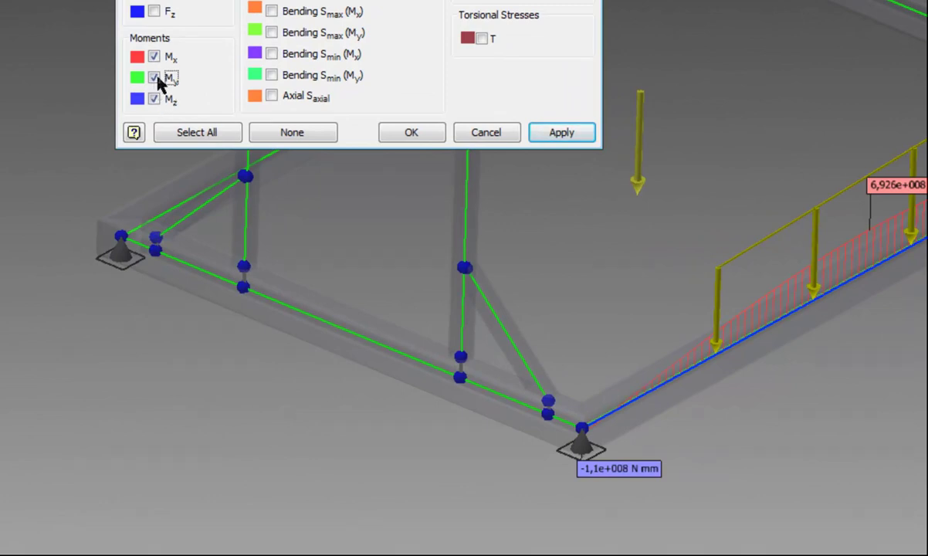
pyautogui.click(155, 78)
pyautogui.click(410, 133)
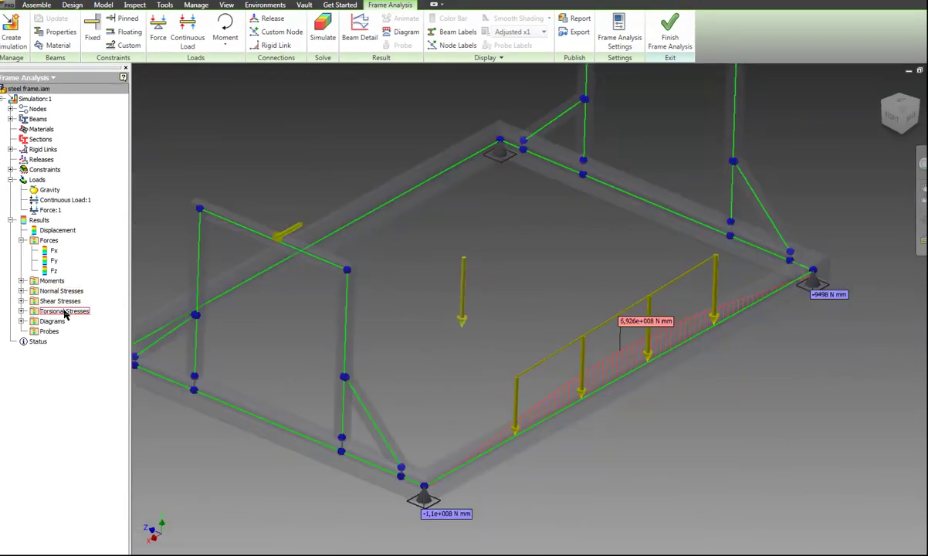
# - Review Diagram:1's settings under Diagrams without changes, then pan and zoom to inspect its moment curve
pyautogui.click(22, 321)
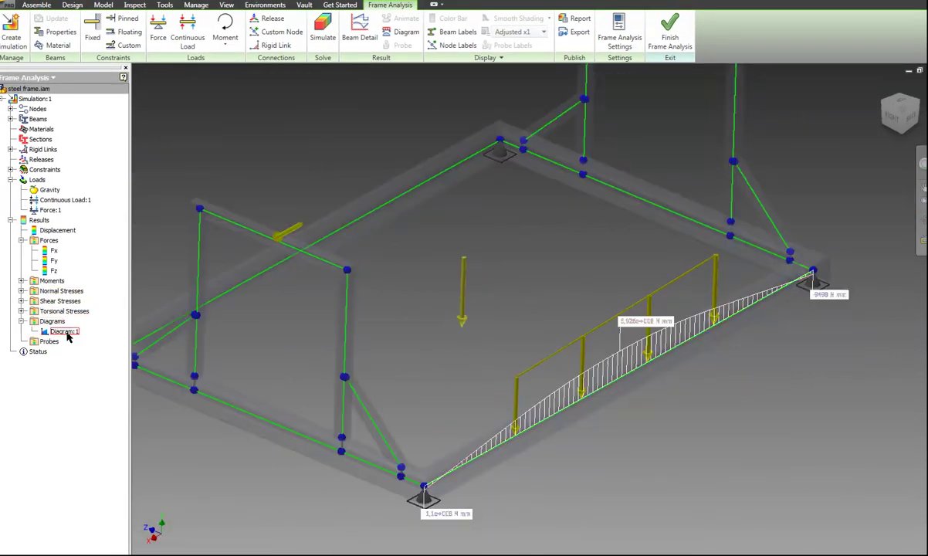
pyautogui.doubleClick(66, 331)
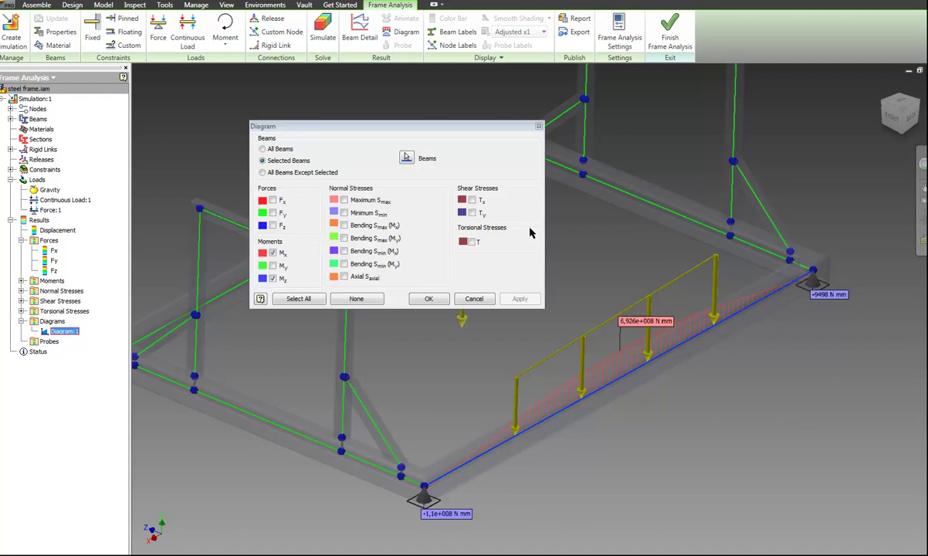
pyautogui.click(474, 299)
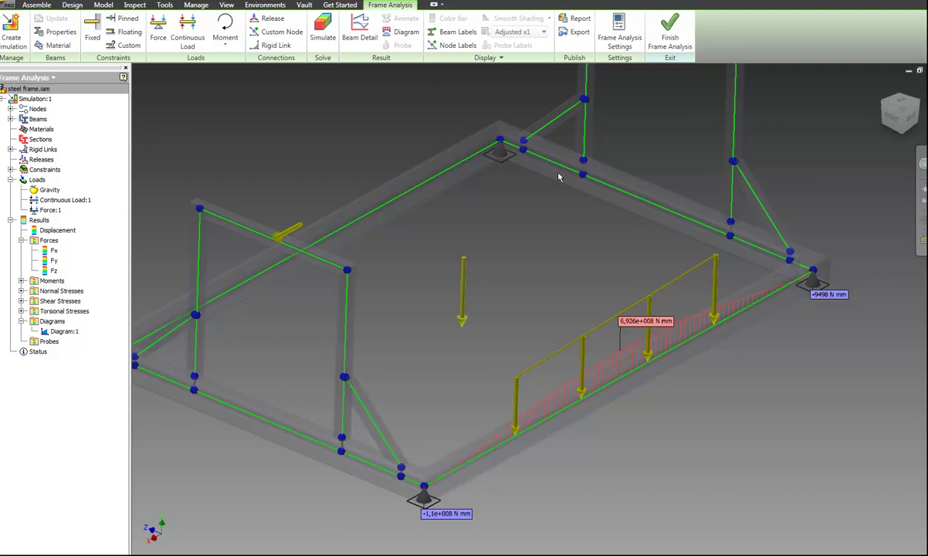
pyautogui.moveTo(559, 174); pyautogui.dragTo(580, 165, button='middle')
pyautogui.scroll(-2, 431, 213)
pyautogui.scroll(-3, 430, 213)
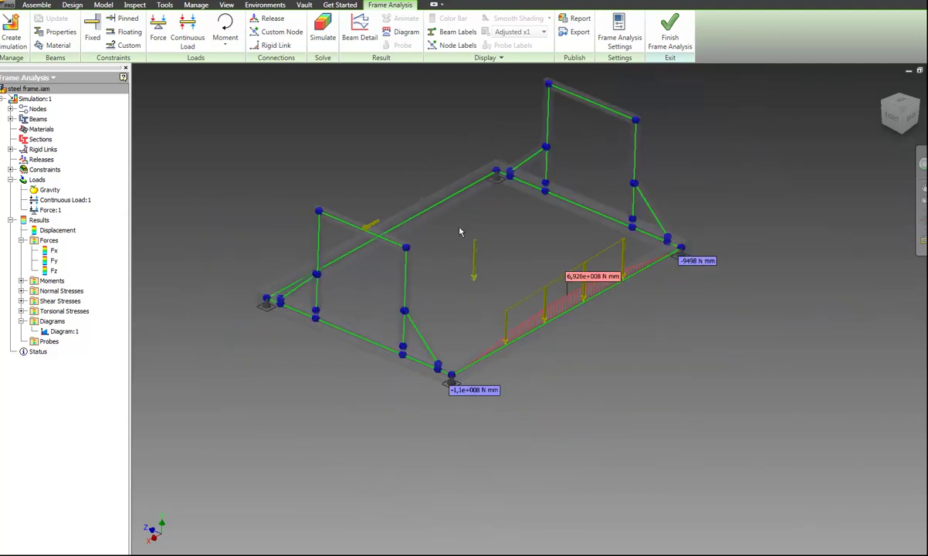
pyautogui.scroll(3, 494, 278)
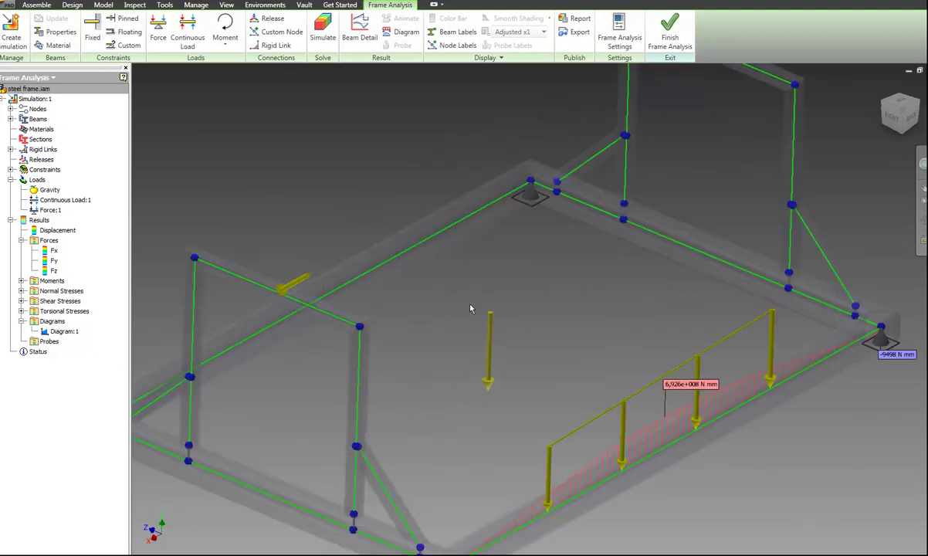
pyautogui.scroll(2, 464, 247)
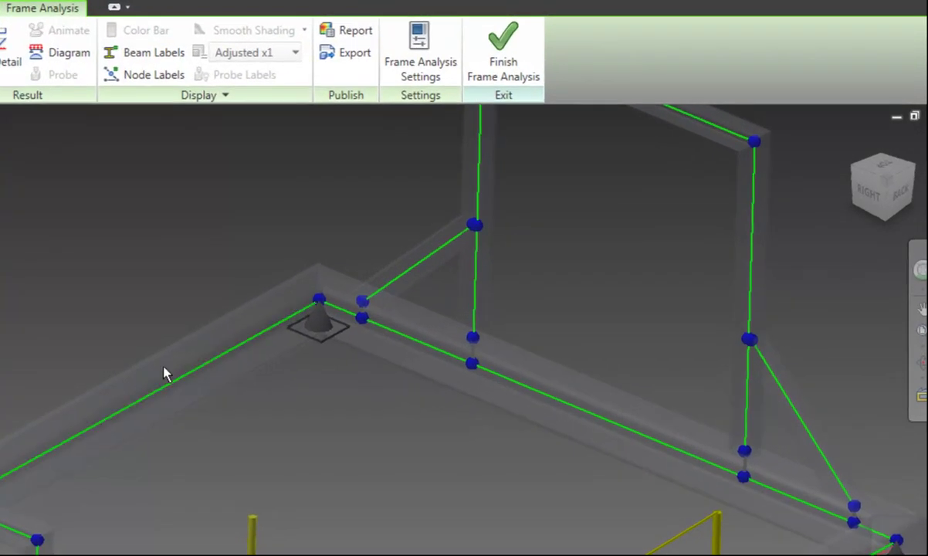
# - Finish Frame Analysis and pan the plain steel frame assembly into view
pyautogui.click(503, 54)
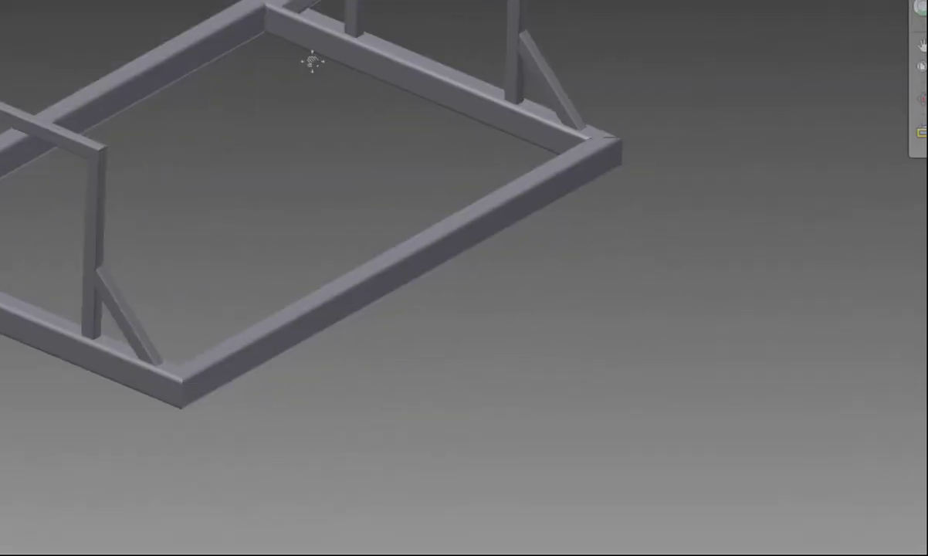
pyautogui.moveTo(312, 61); pyautogui.dragTo(292, 130, button='middle')
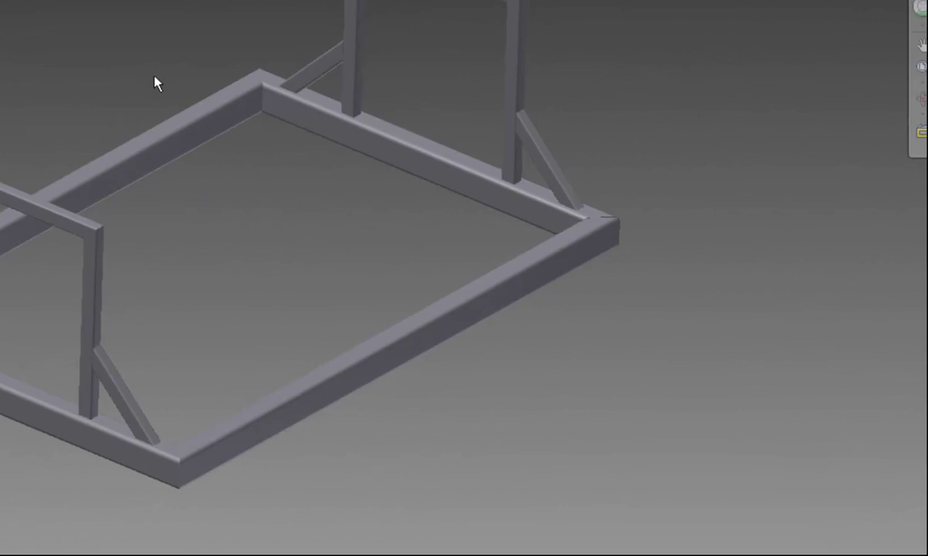